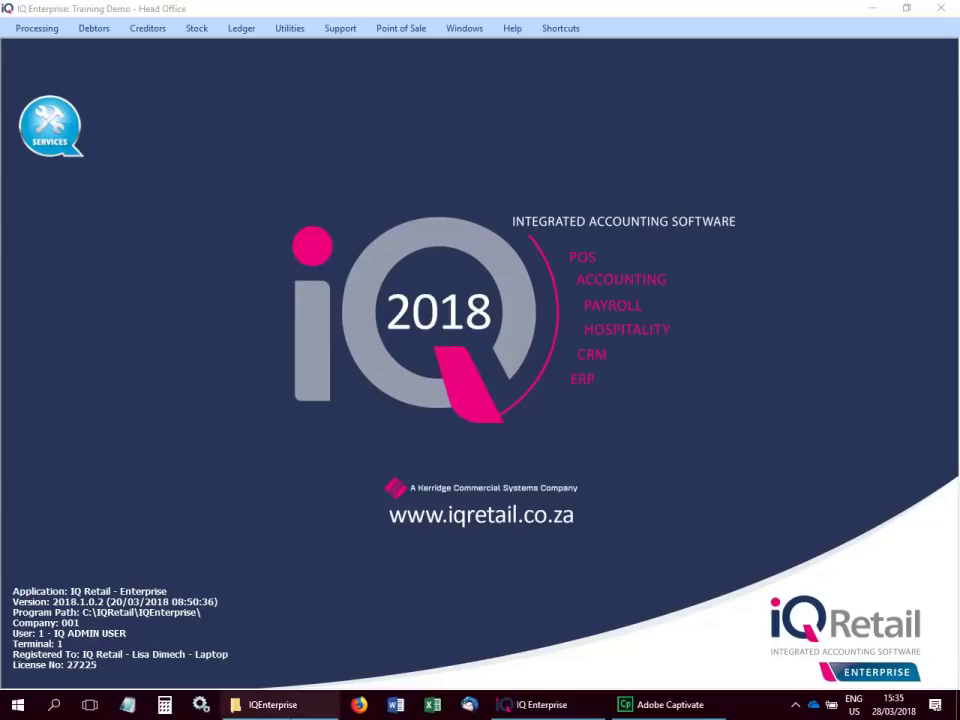
Switch to File Explorer and open the IQBackup29012018 folder inside DefaultReports of the IQEnterprise directory.
click(265, 704)
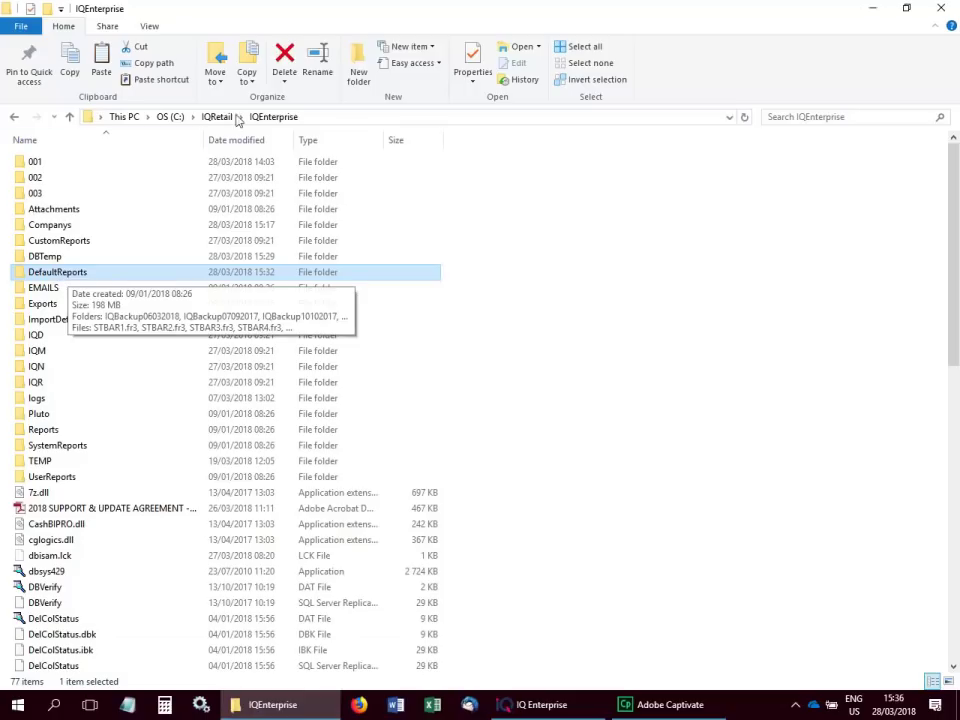
click(40, 281)
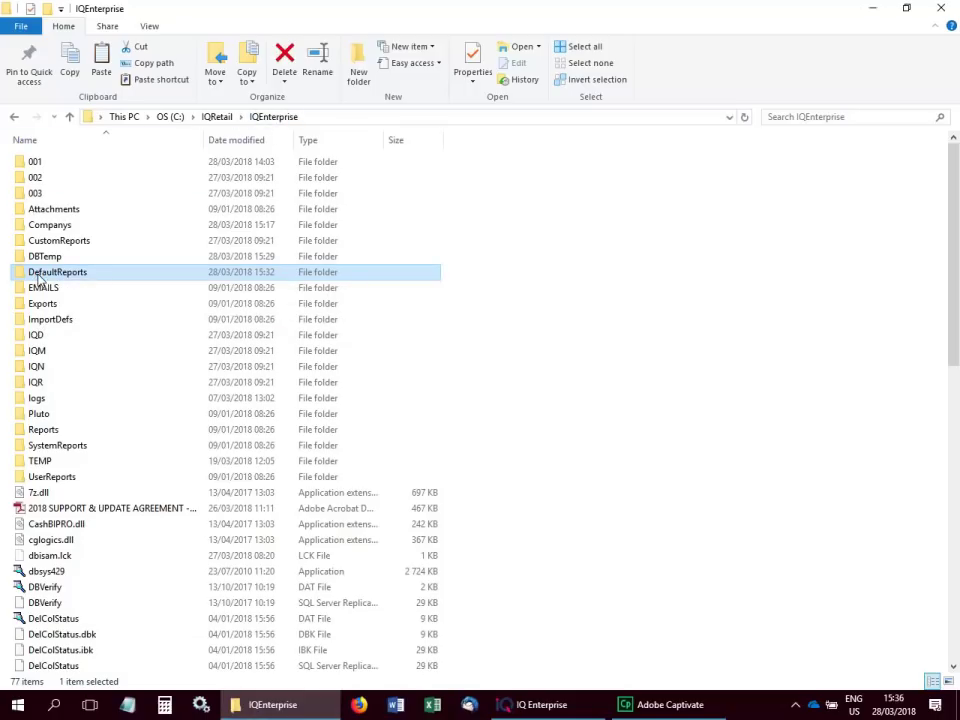
double_click(18, 275)
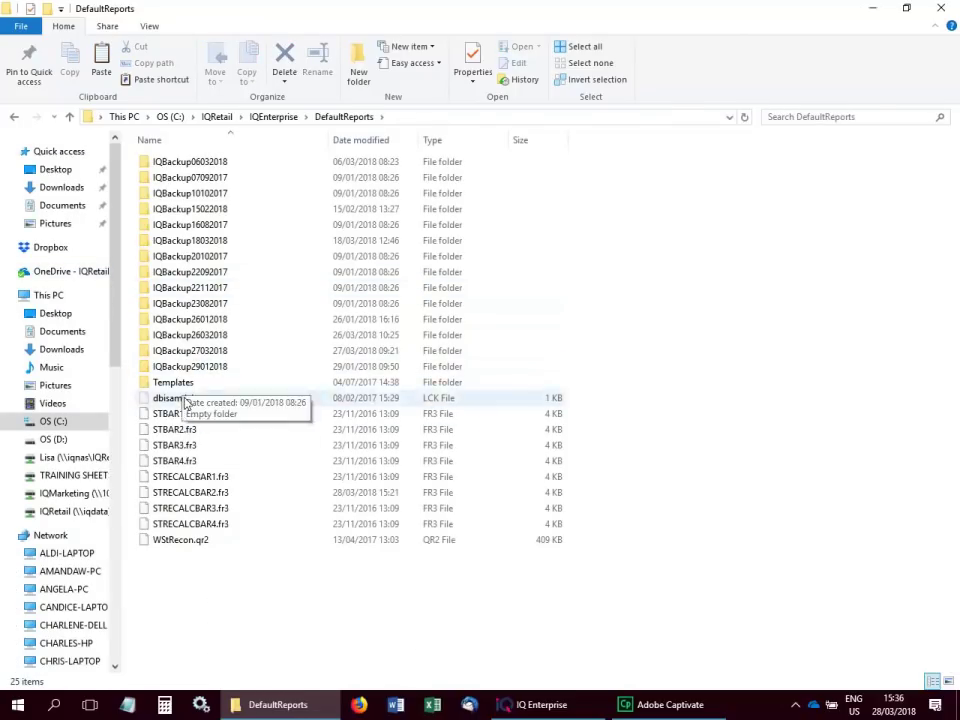
click(204, 374)
double_click(203, 372)
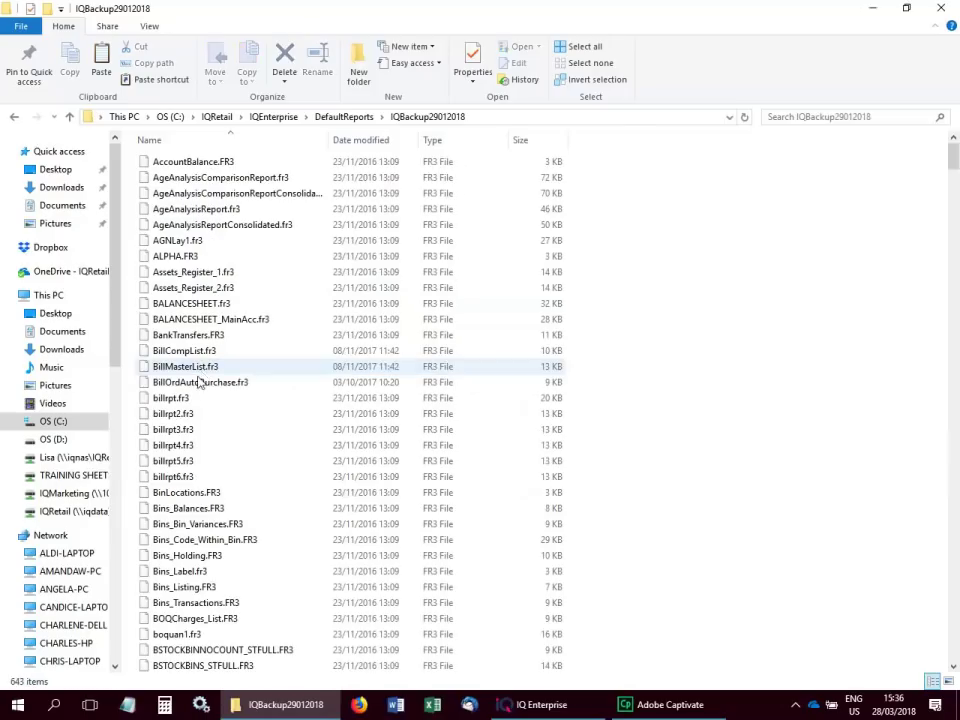
Find the files STBAR1.fr3 through STBAR4.fr3 in the IQBackup29012018 folder and select all four.
click(185, 459)
key(s)
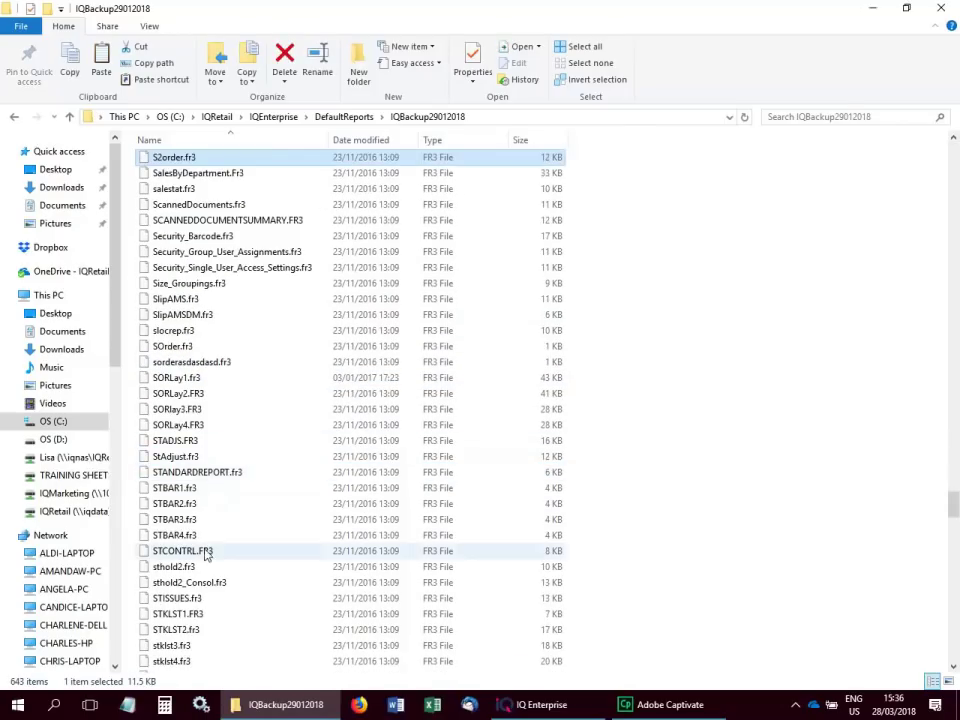
click(175, 488)
shift+click(178, 535)
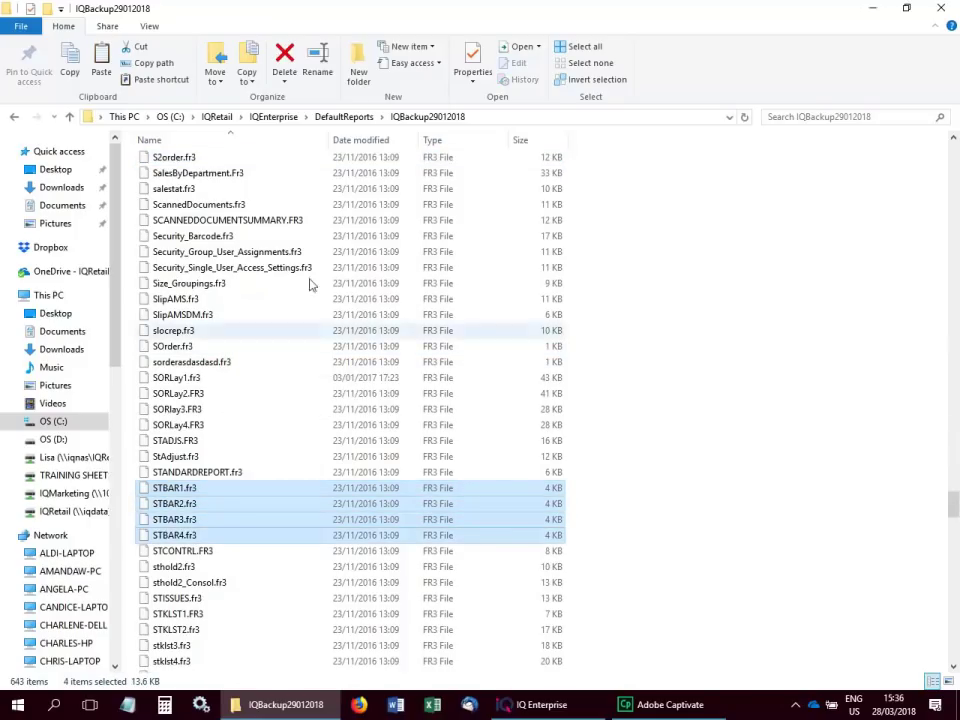
Return to the DefaultReports folder and delete the files STBAR1.fr3 through STBAR4.fr3 there.
click(342, 117)
click(182, 460)
click(183, 446)
click(186, 430)
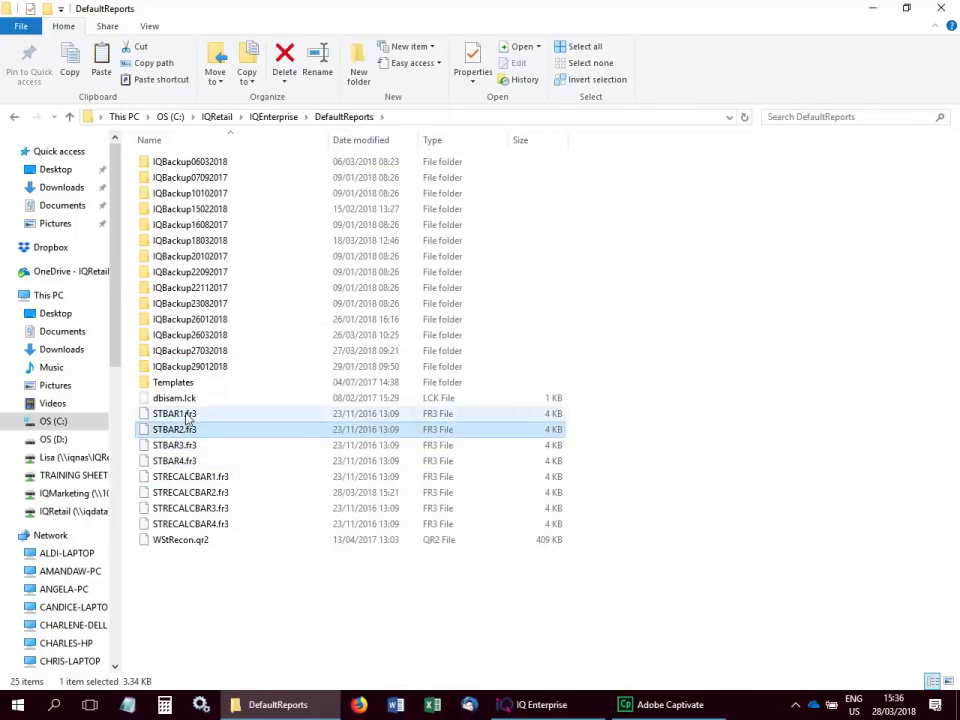
click(187, 415)
click(185, 481)
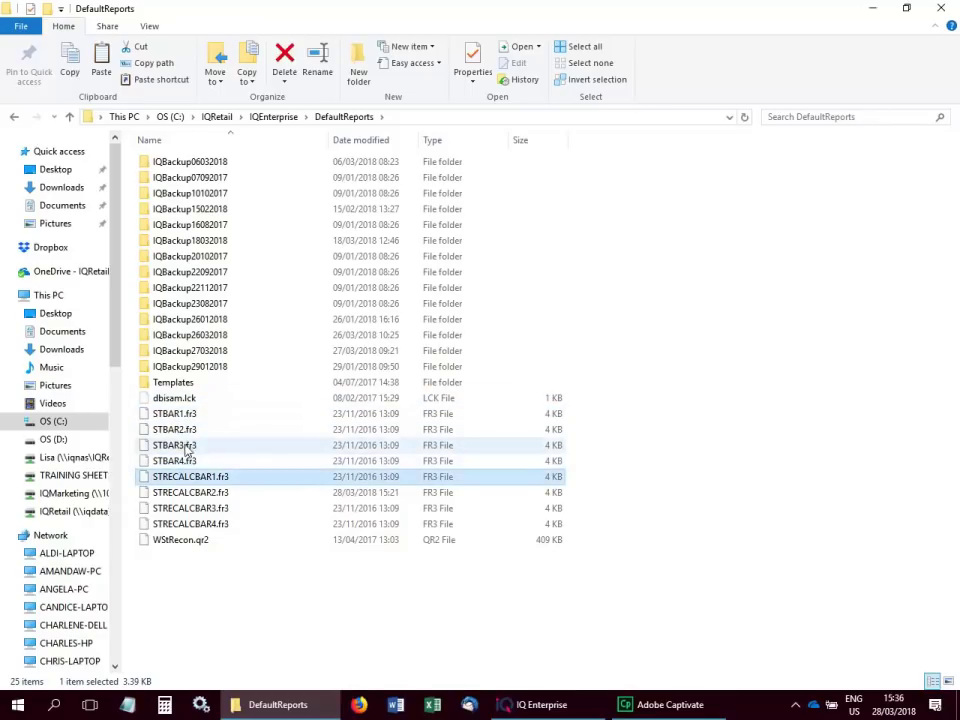
click(180, 461)
shift+click(179, 416)
key(Delete)
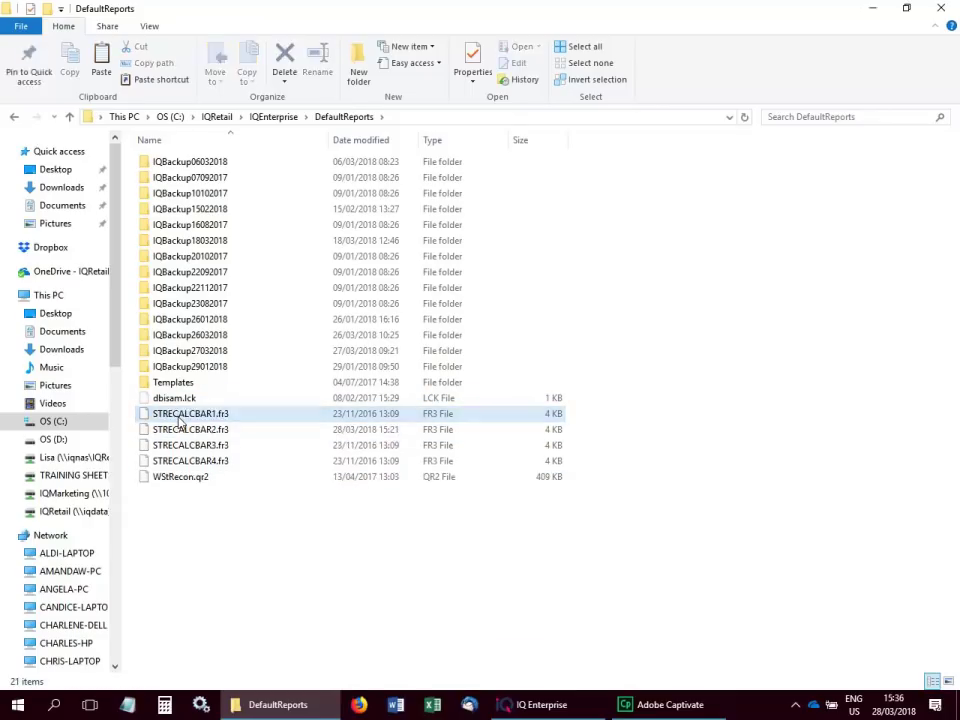
click(178, 419)
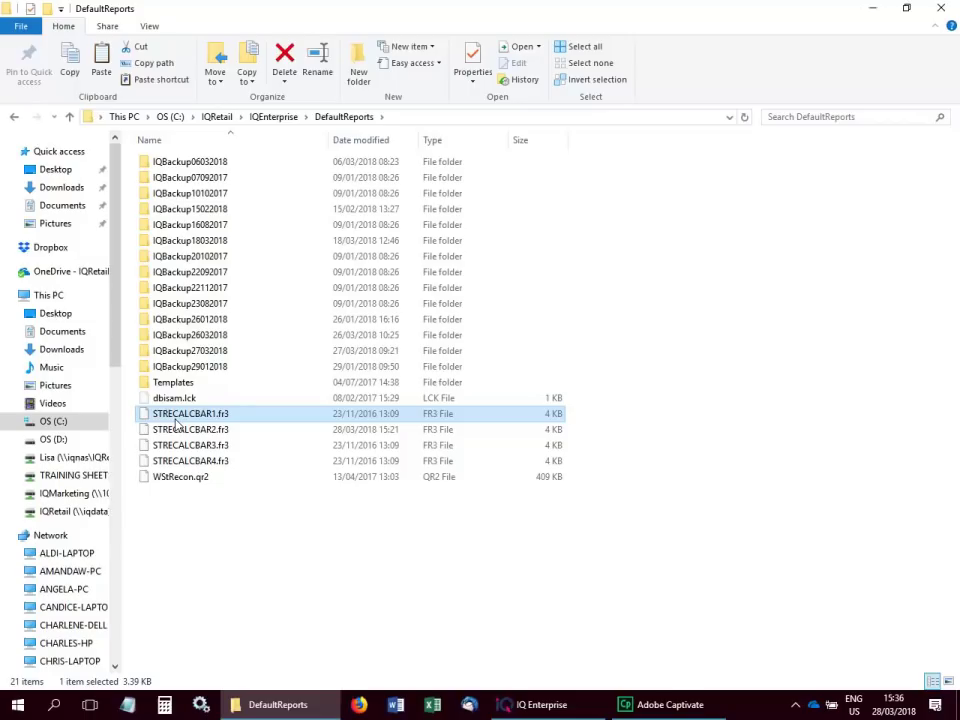
click(175, 419)
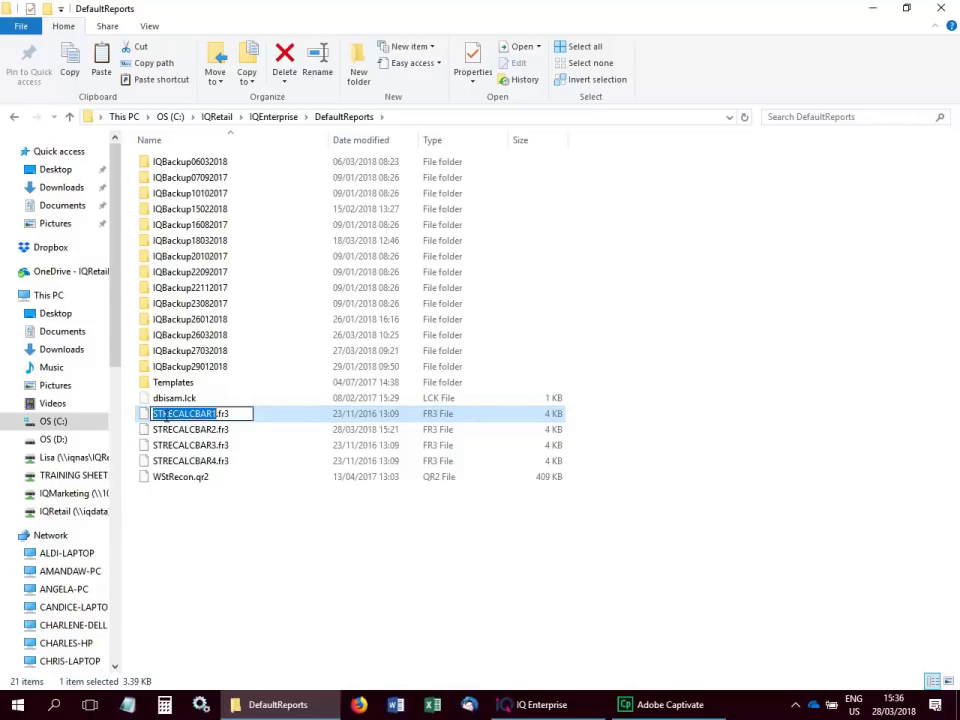
click(278, 508)
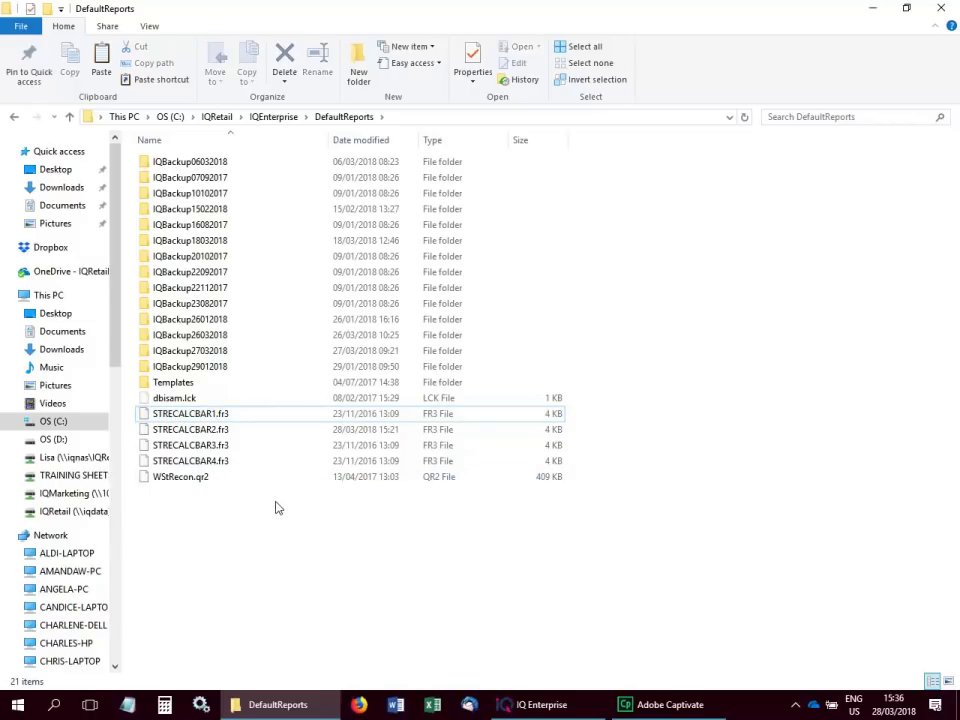
Go back to the IQEnterprise folder and locate the VATUtility application among its files.
click(270, 118)
scroll(255, 564, down, 11)
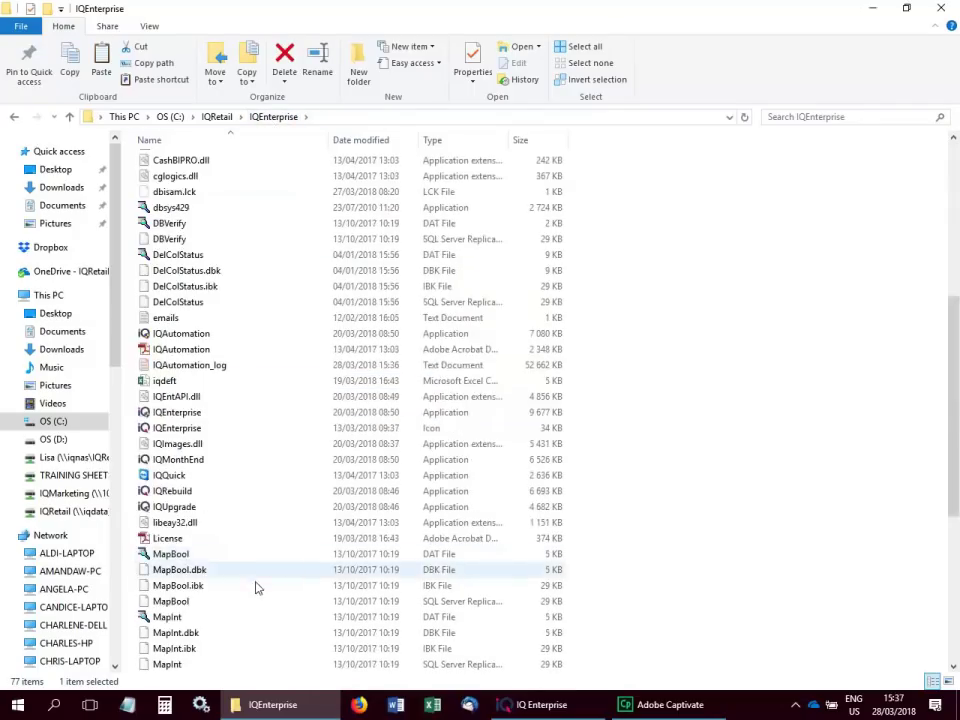
scroll(253, 606, down, 1)
click(259, 650)
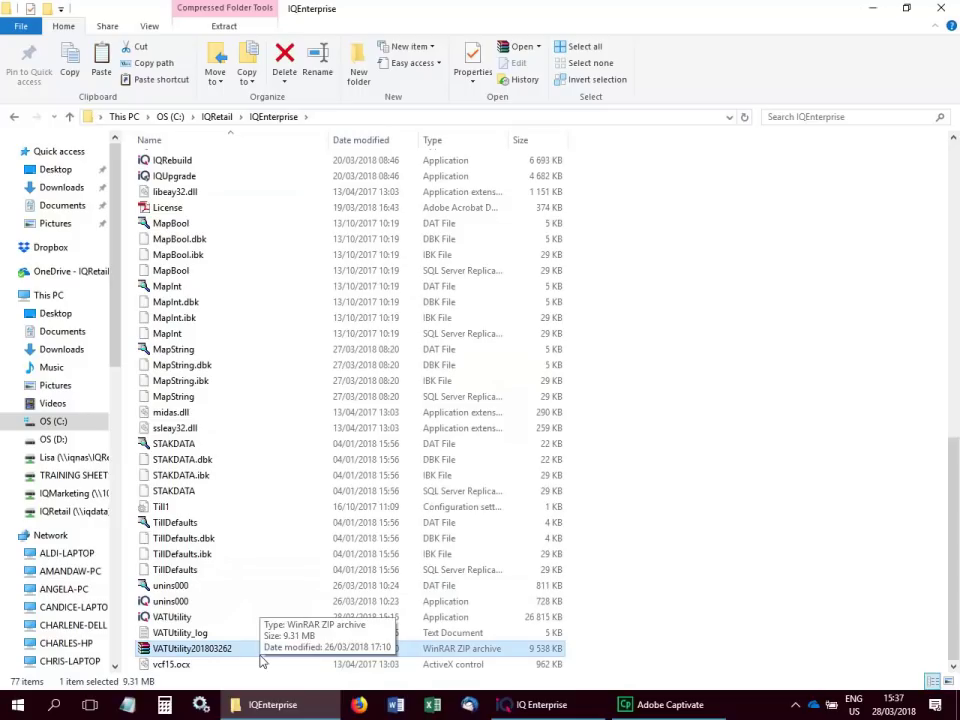
click(181, 619)
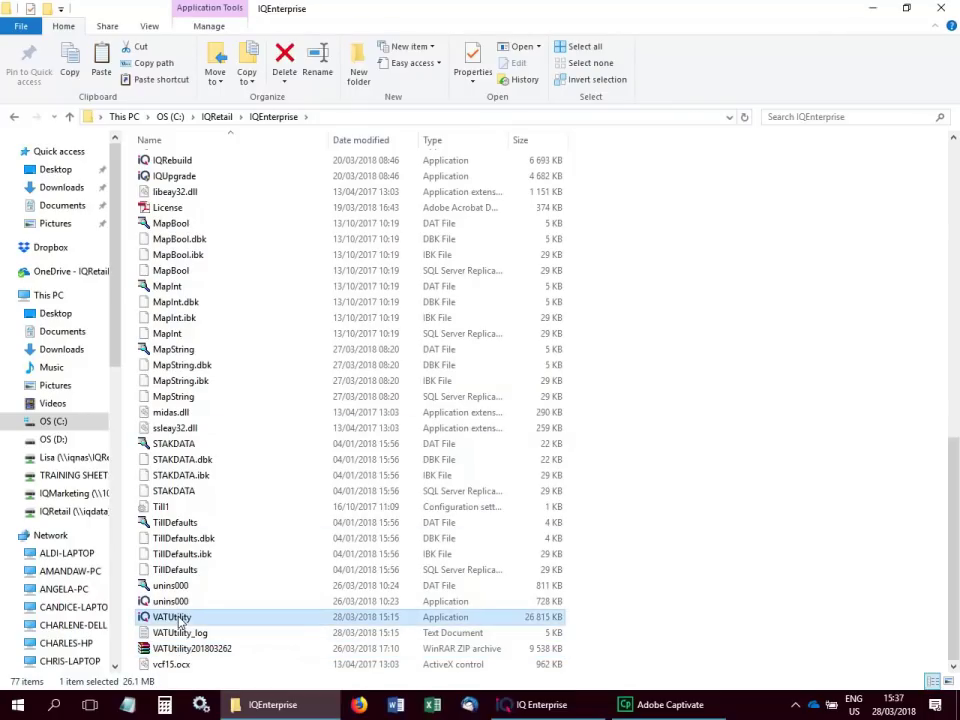
Locate the 2018 SUPPORT & UPDATE AGREEMENT PDF in the IQEnterprise folder.
scroll(186, 616, up, 13)
click(193, 392)
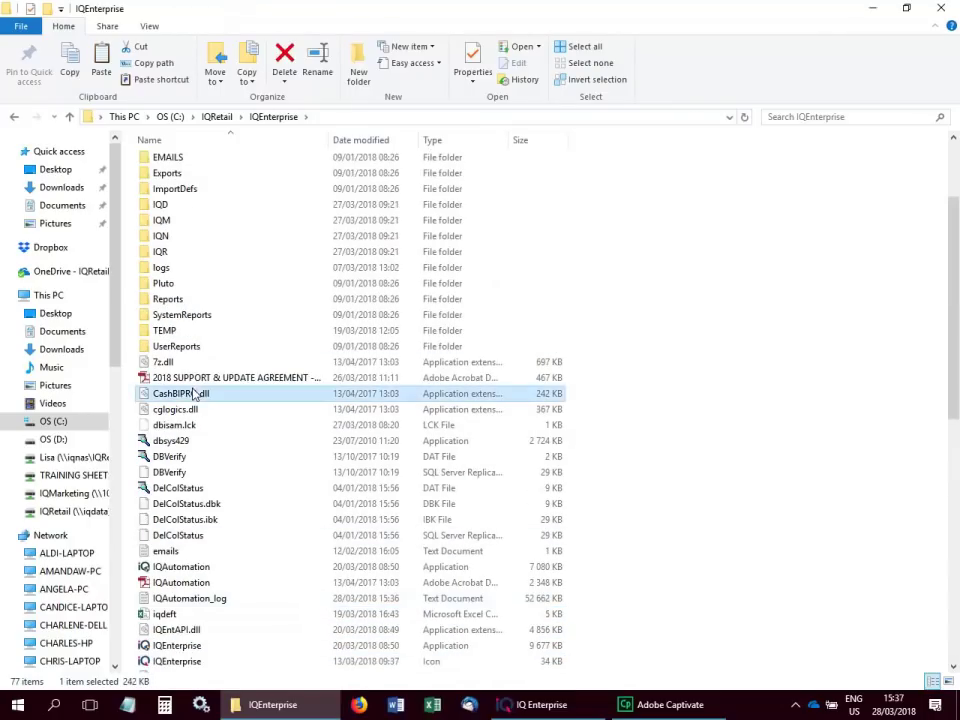
click(196, 380)
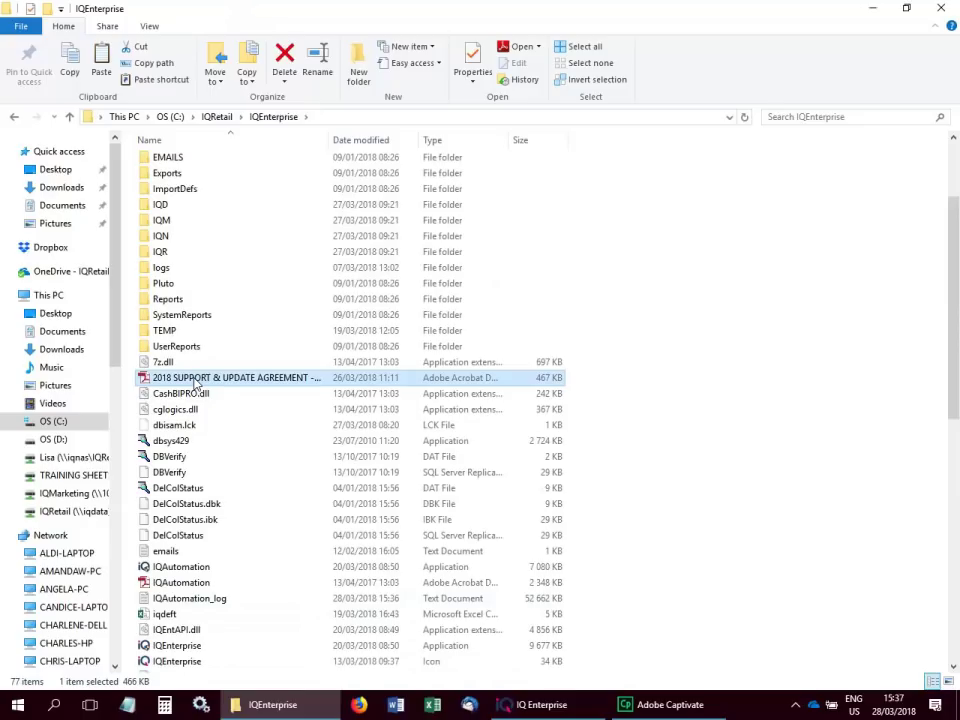
scroll(227, 429, down, 12)
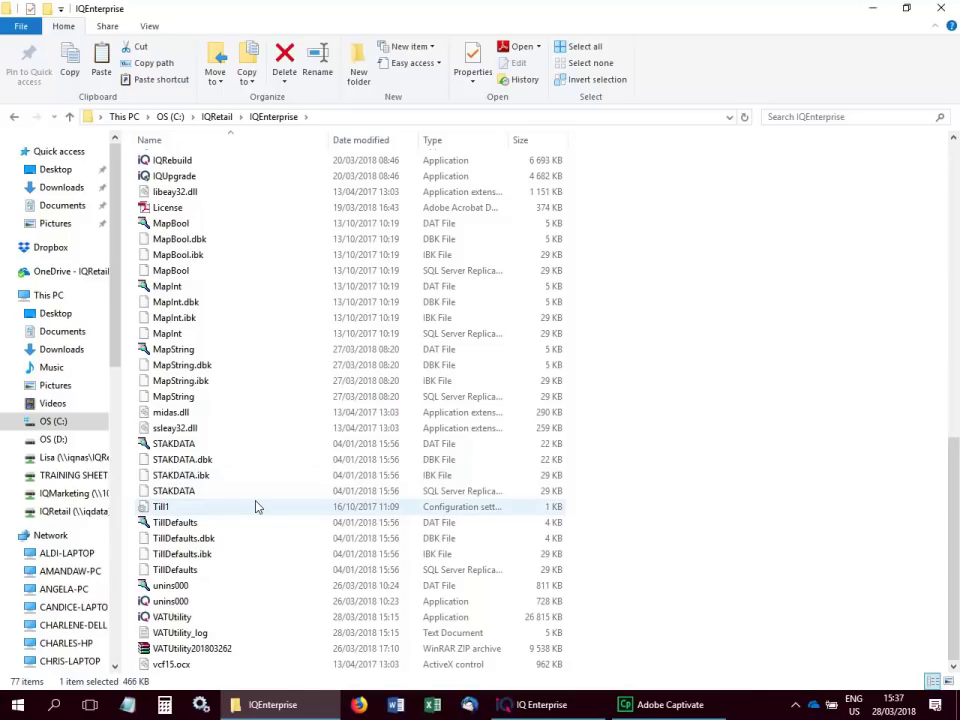
click(172, 618)
double_click(165, 621)
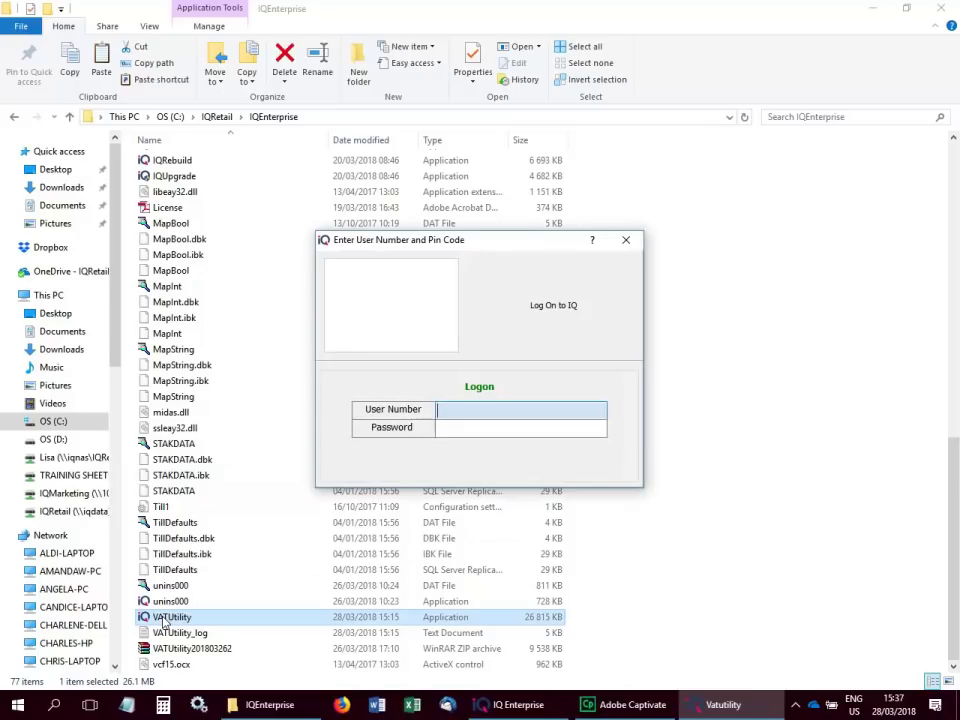
click(628, 243)
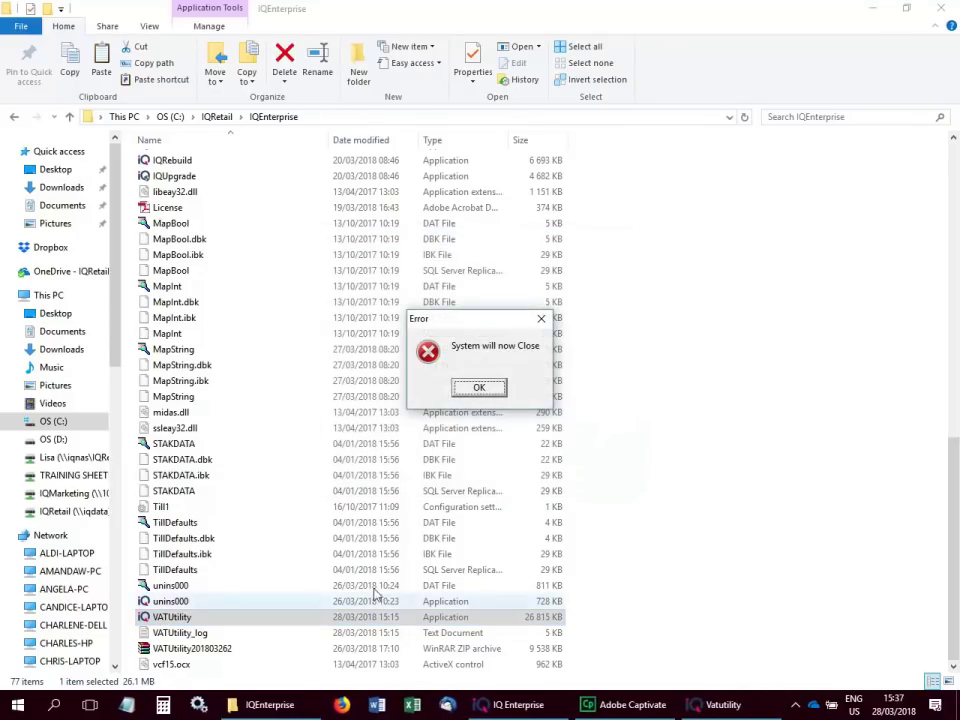
click(480, 388)
Run the VATUtility application as administrator and log on with the user number and password.
right_click(178, 619)
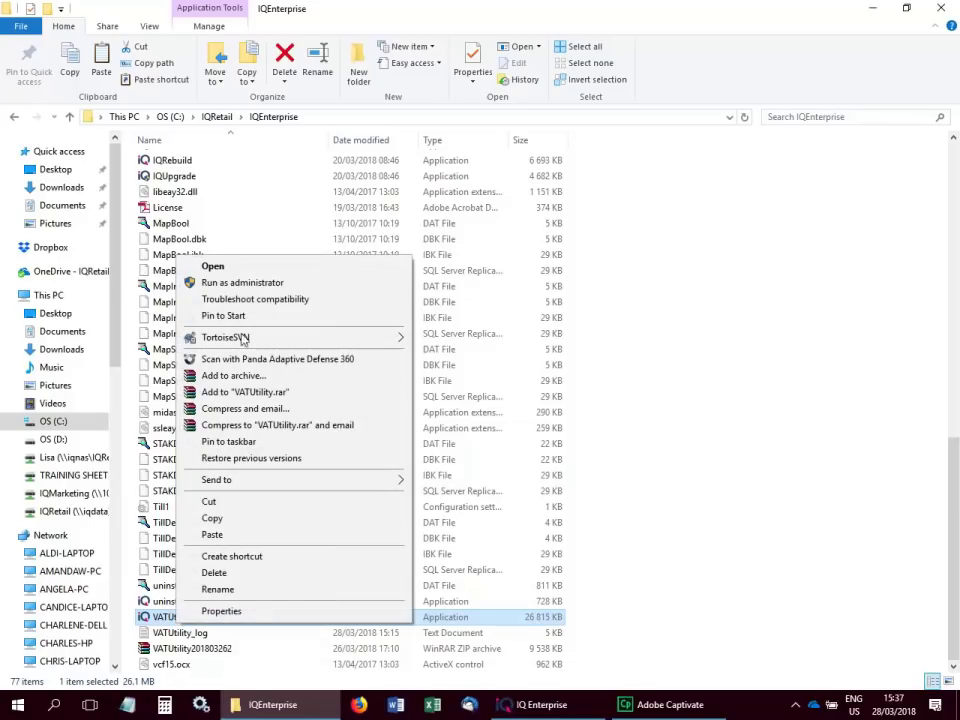
click(243, 284)
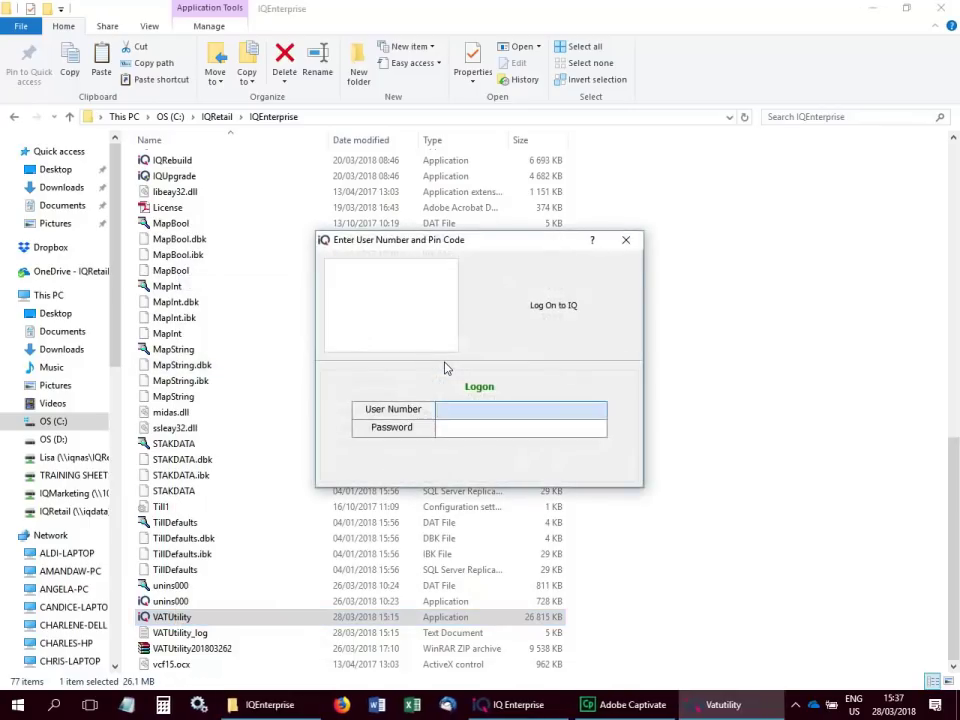
text(1)
click(461, 424)
text(****)
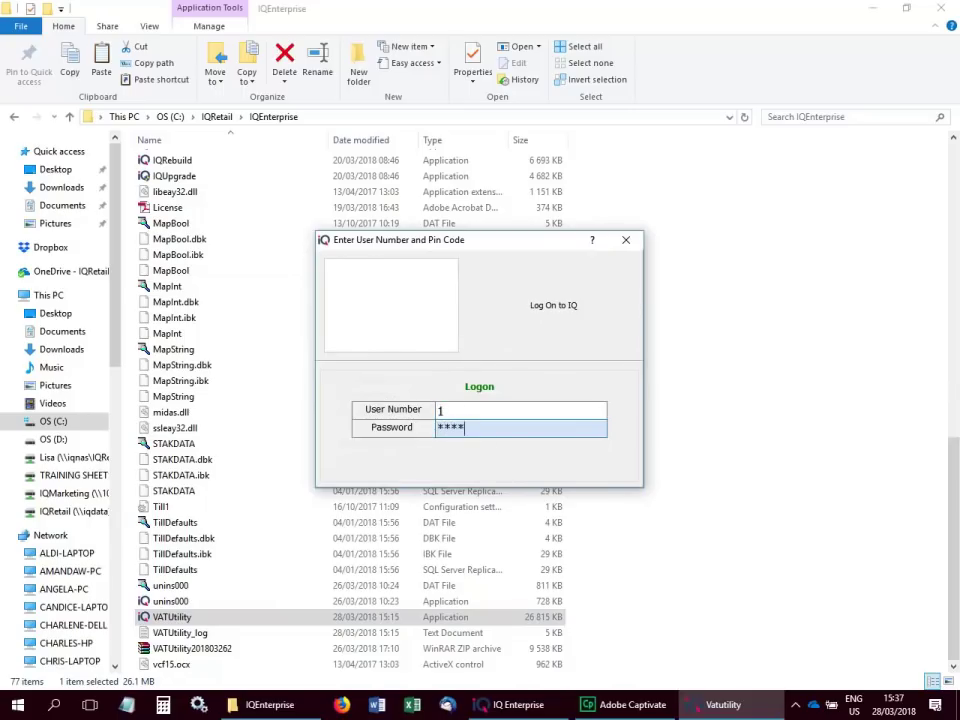
key(Return)
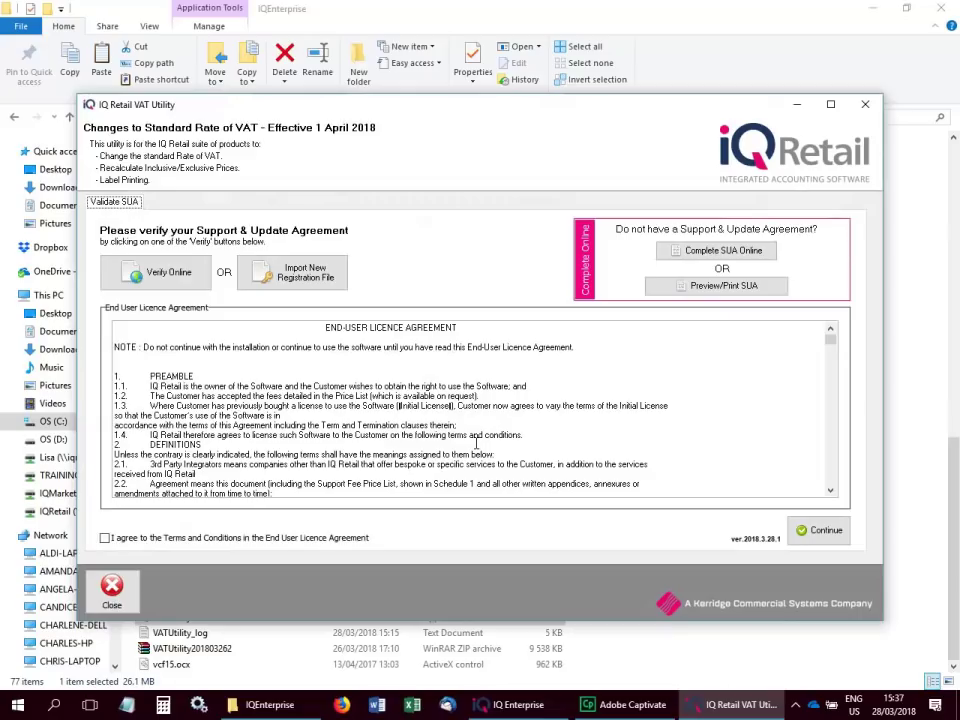
Try to verify the Support & Update Agreement online and dismiss the resulting message.
click(175, 272)
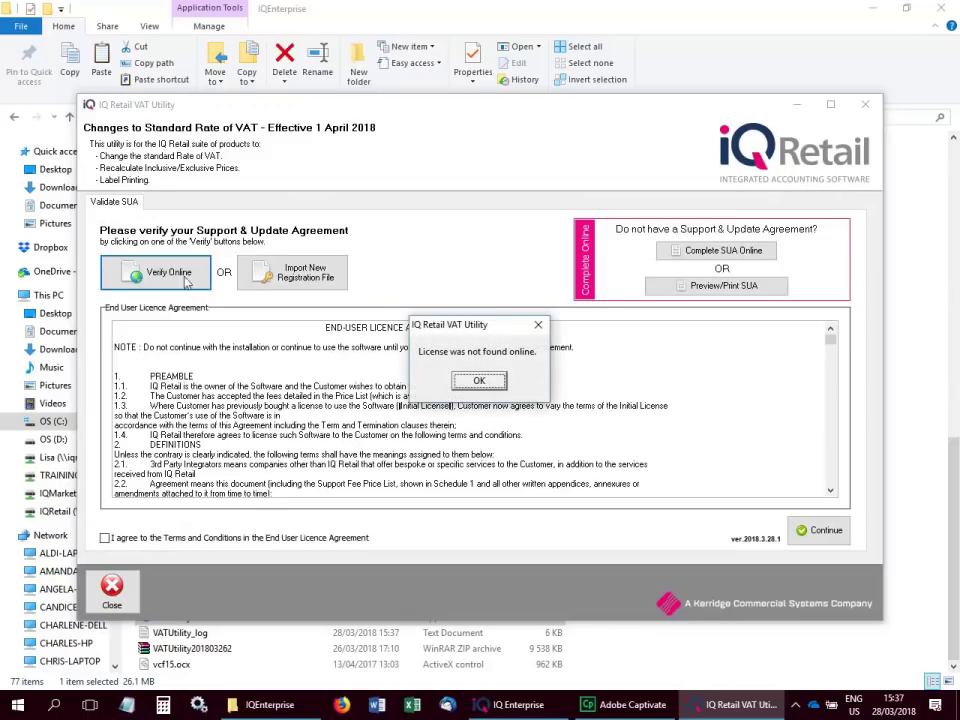
click(470, 383)
click(476, 387)
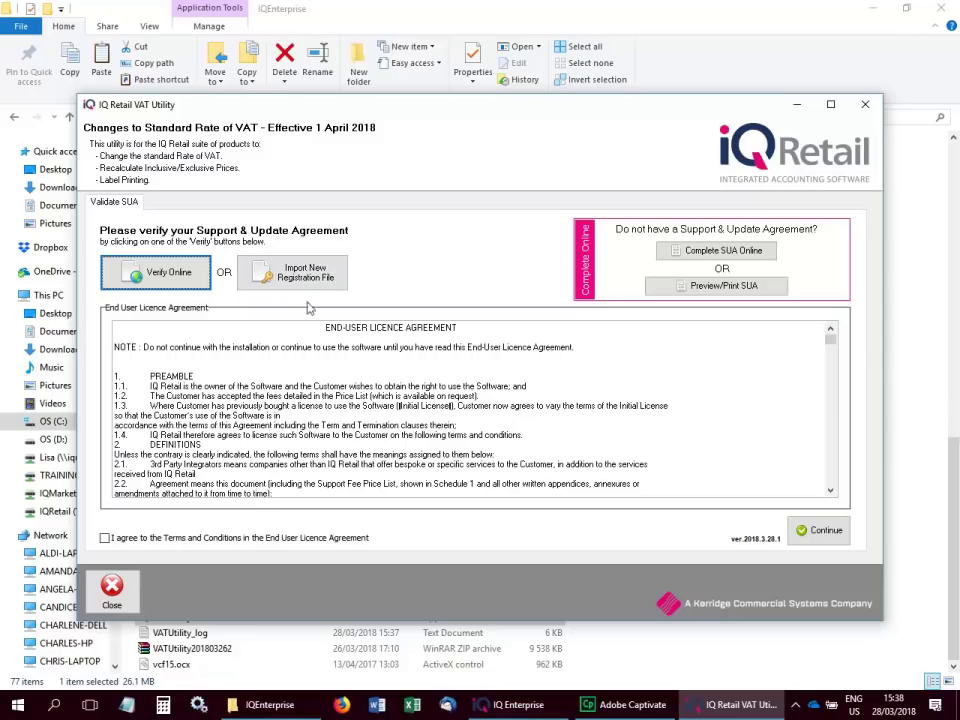
Open the online SUA application form, view the IQ Retail SUA Terms & Conditions document and return to the form.
click(724, 254)
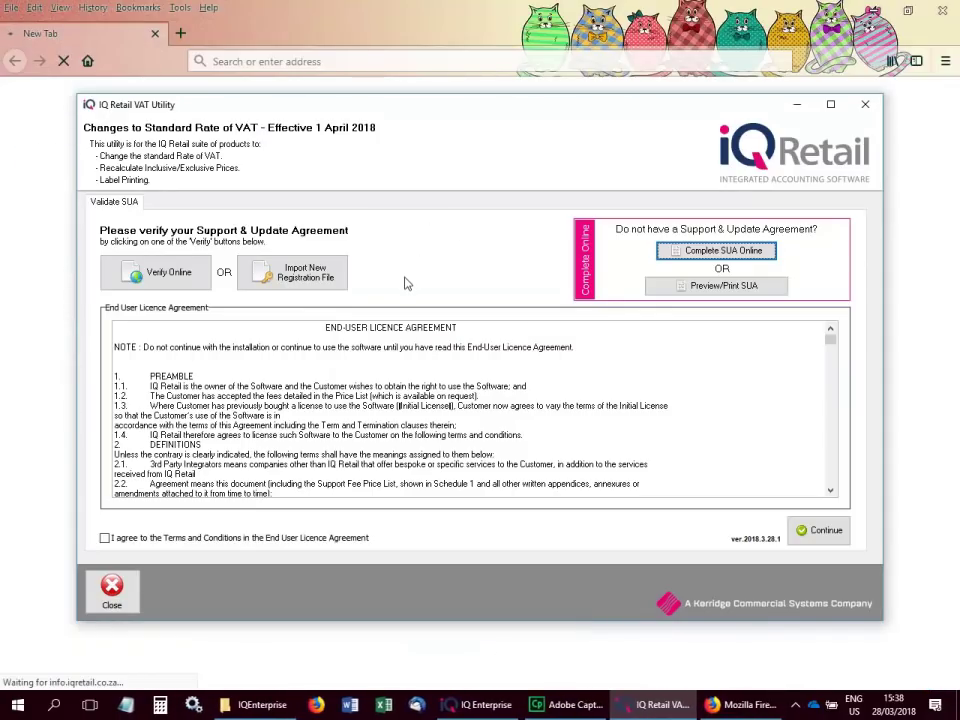
click(333, 14)
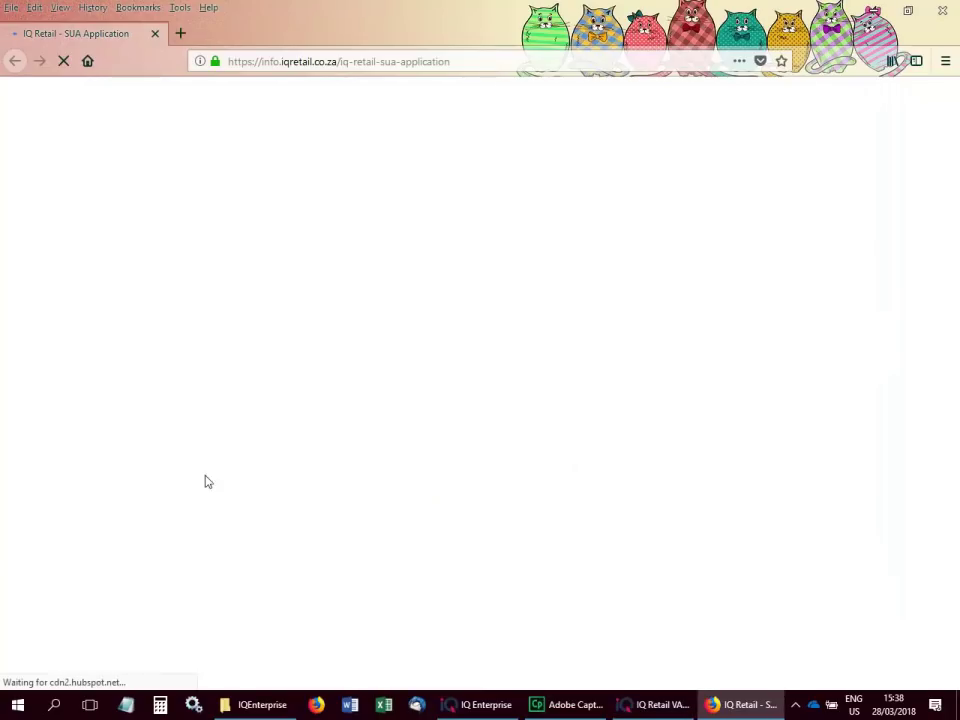
scroll(205, 540, down, 3)
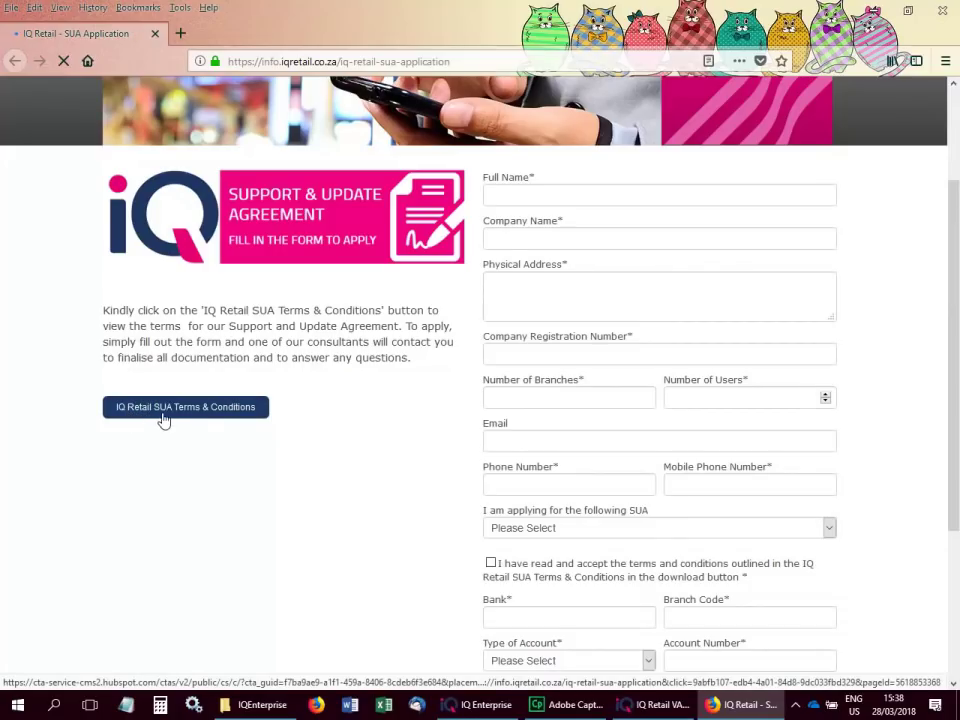
click(235, 410)
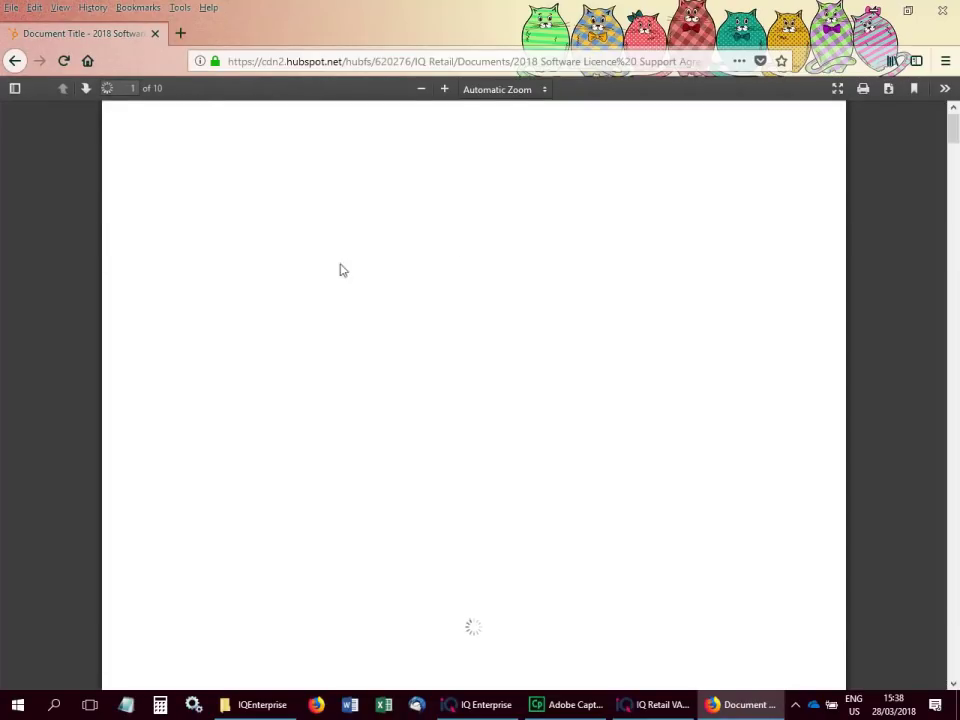
click(13, 62)
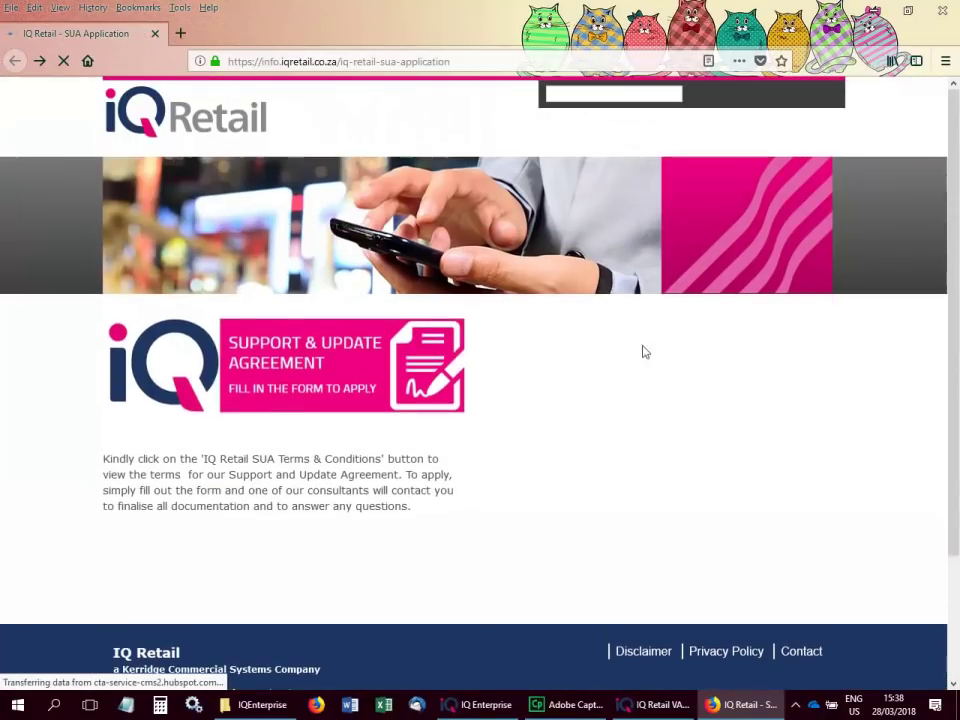
Accept the SUA terms and conditions on the application form, then bring back the IQ Retail VAT Utility with the browser minimized.
scroll(560, 420, down, 3)
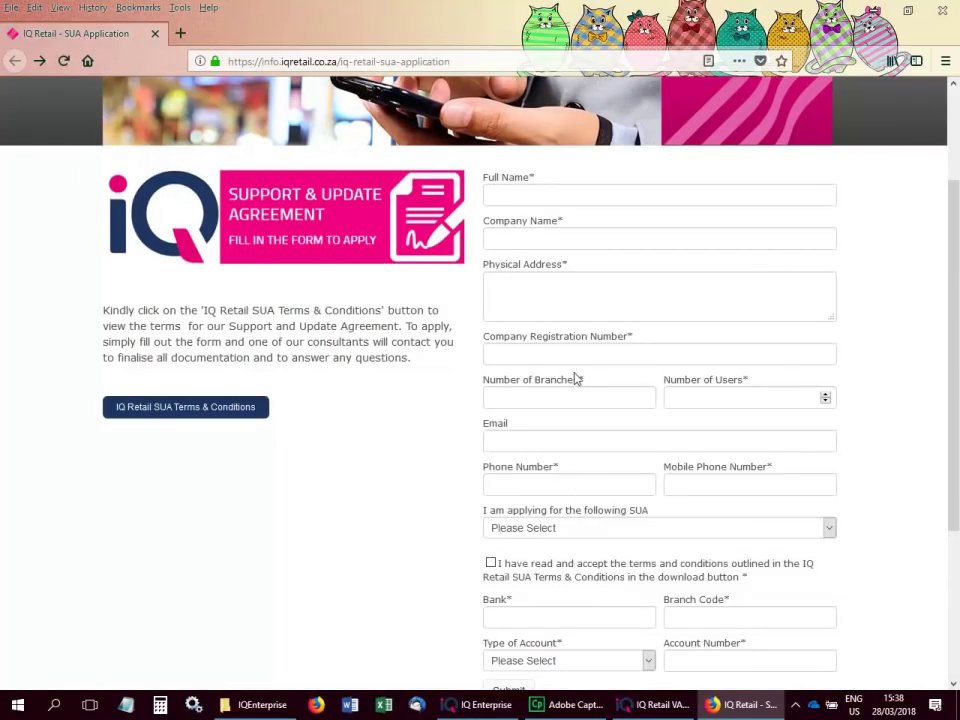
click(508, 572)
scroll(553, 576, down, 3)
scroll(550, 610, down, 1)
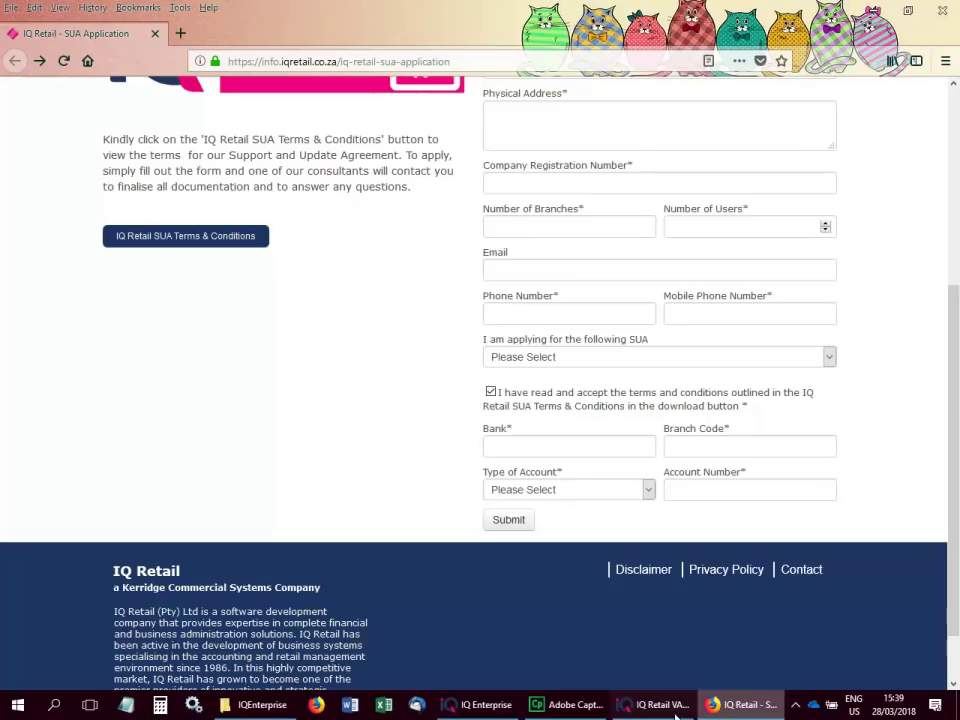
click(660, 710)
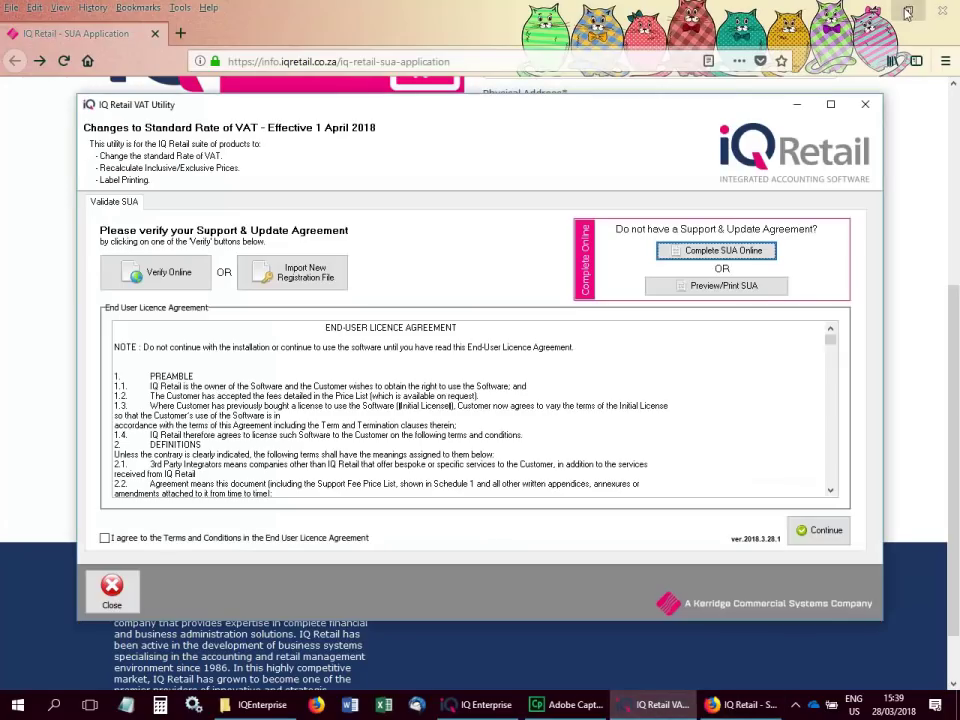
click(873, 12)
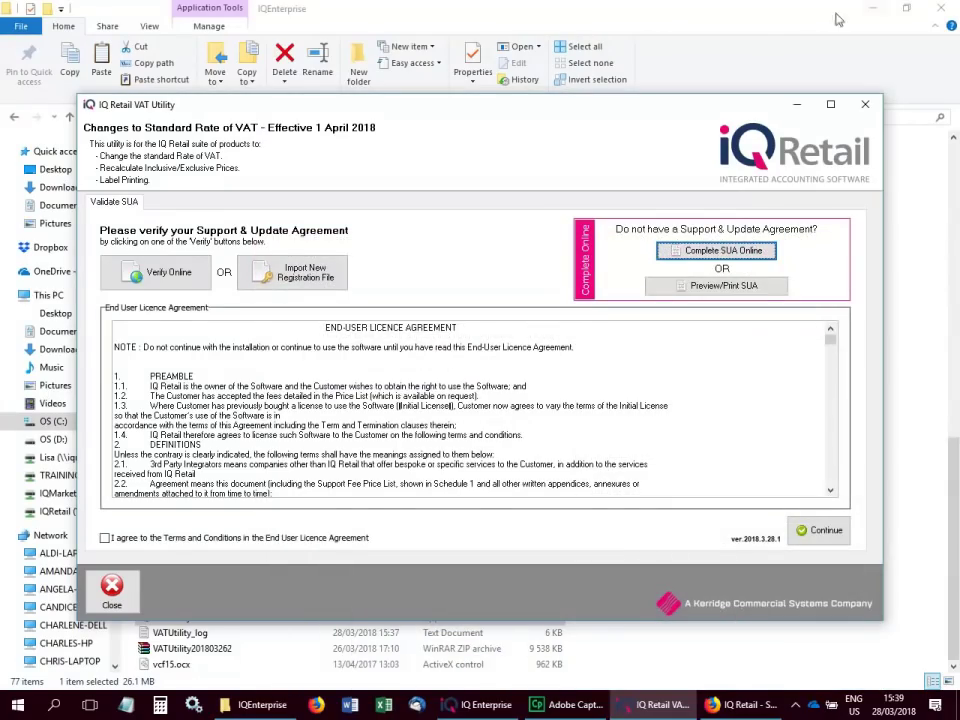
Close the browser showing the SUA application form and bring the IQ Retail VAT Utility back to the front.
click(870, 12)
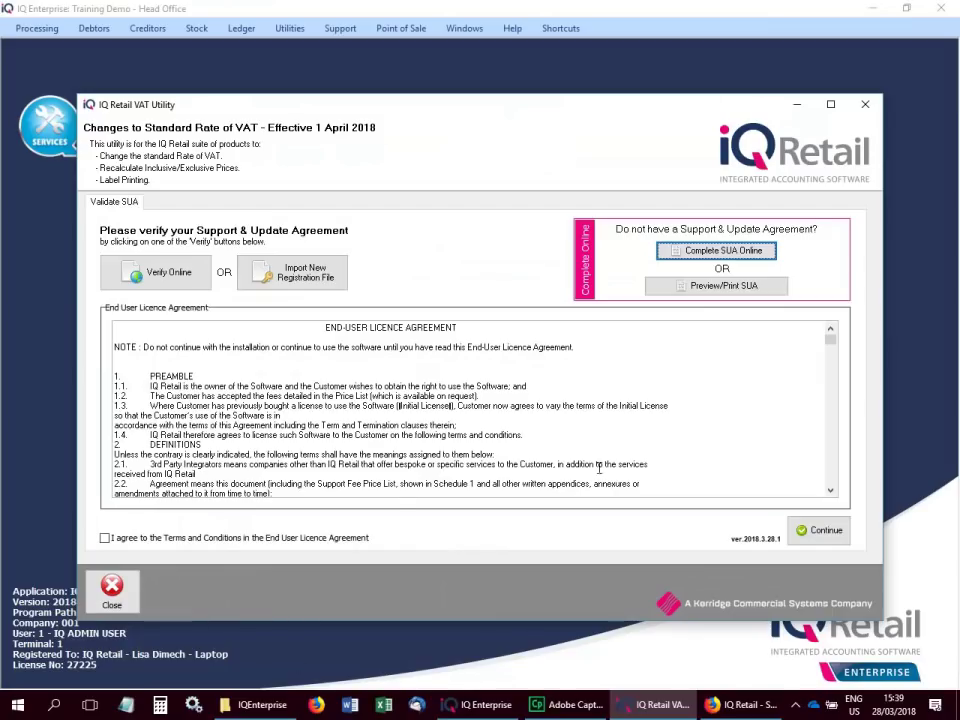
click(258, 705)
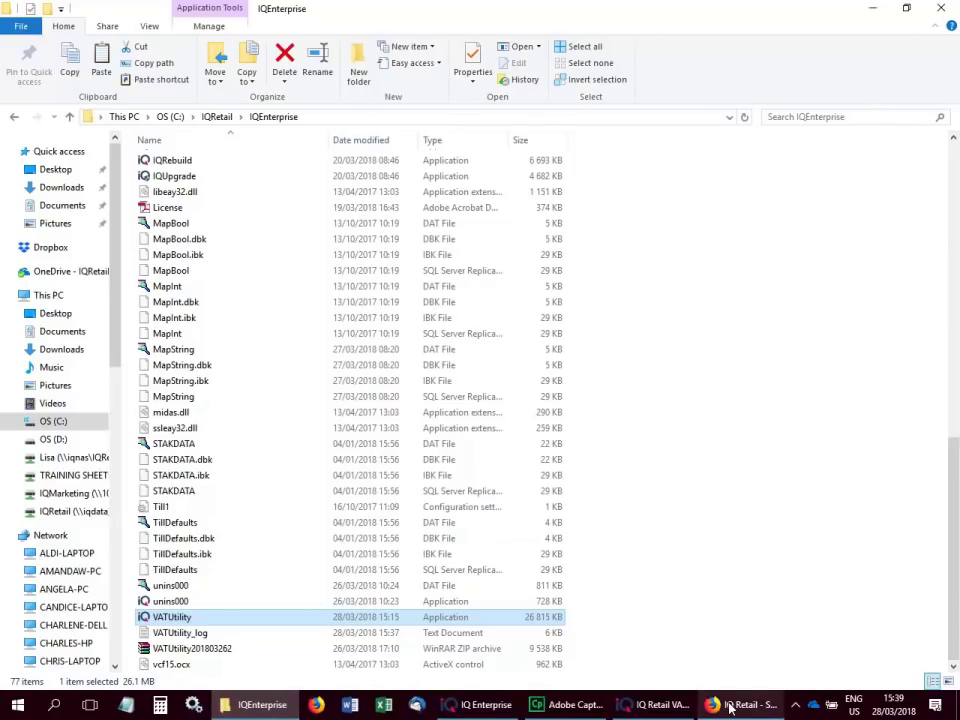
click(733, 705)
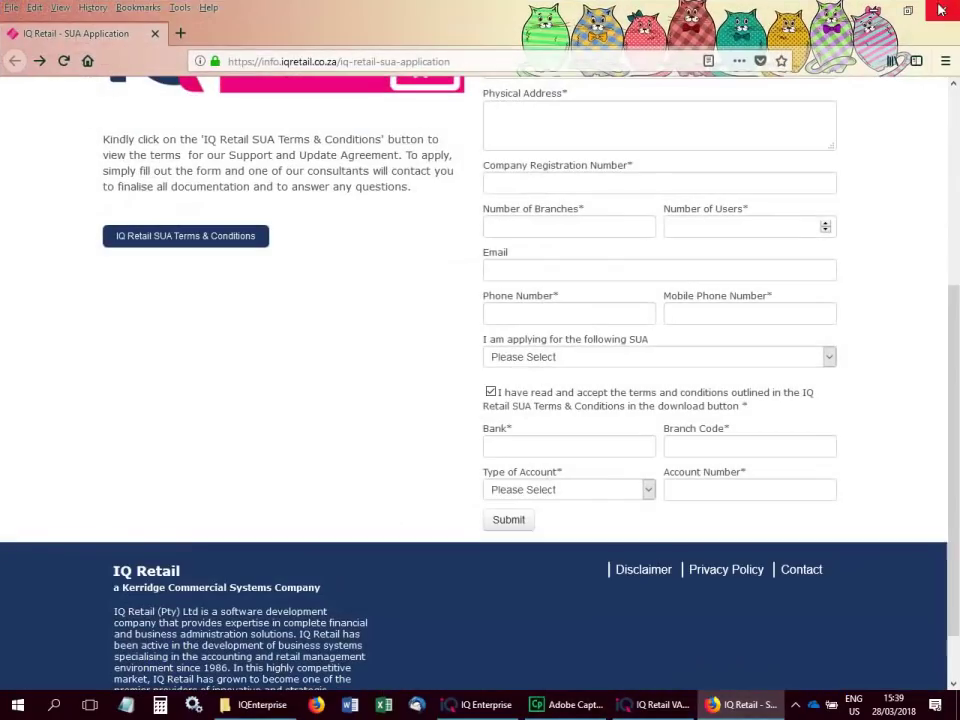
click(943, 10)
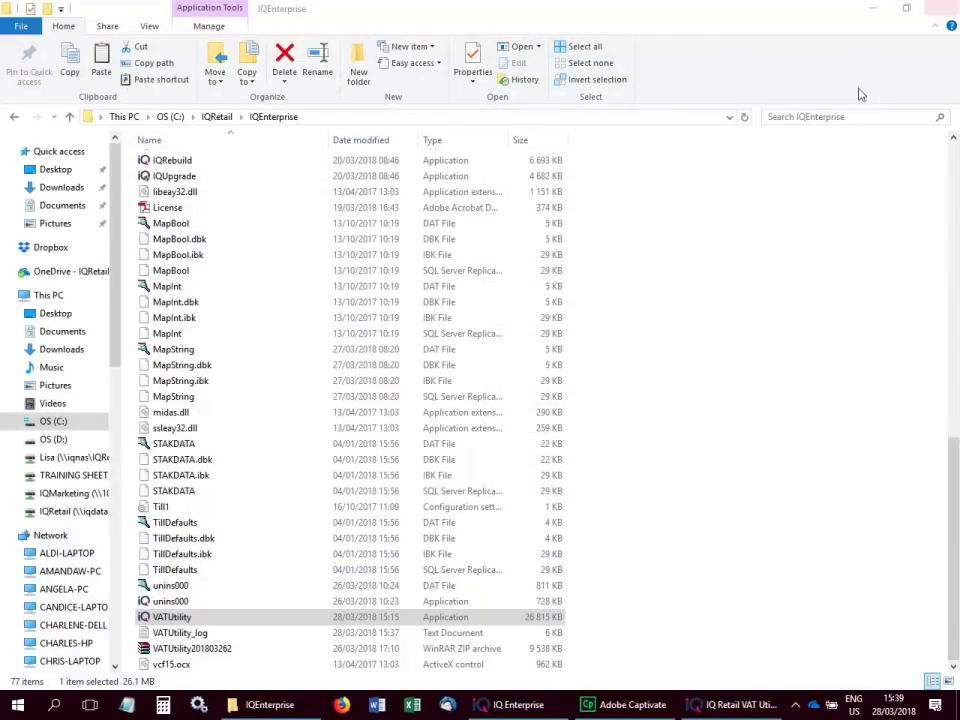
click(728, 705)
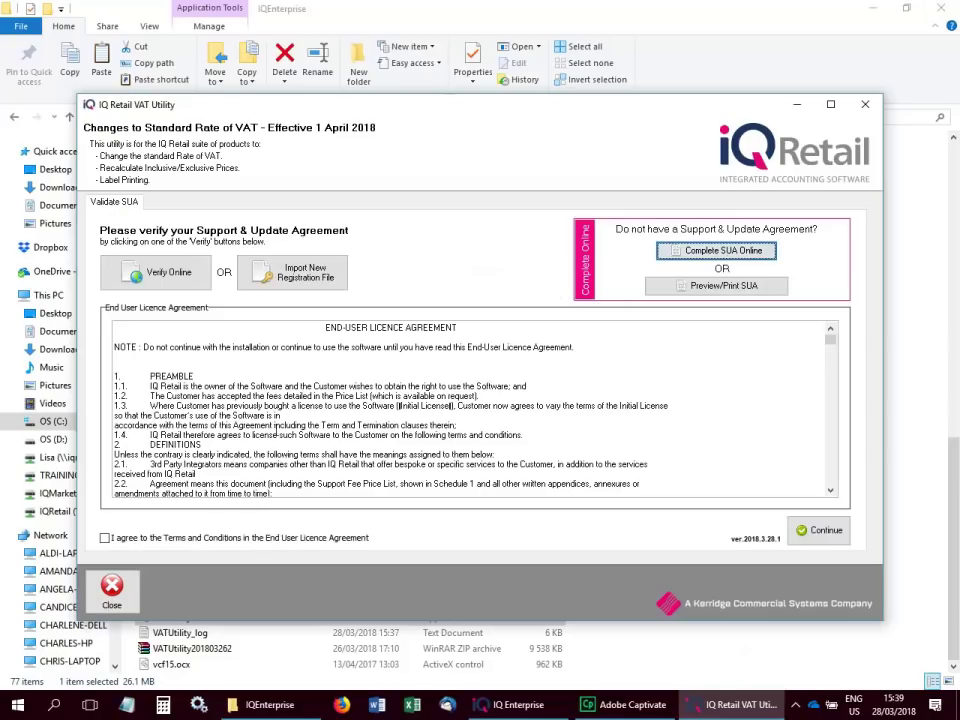
Agree to the End User Licence Agreement, minimize the windows behind the utility and continue to the VAT rates stage.
click(106, 539)
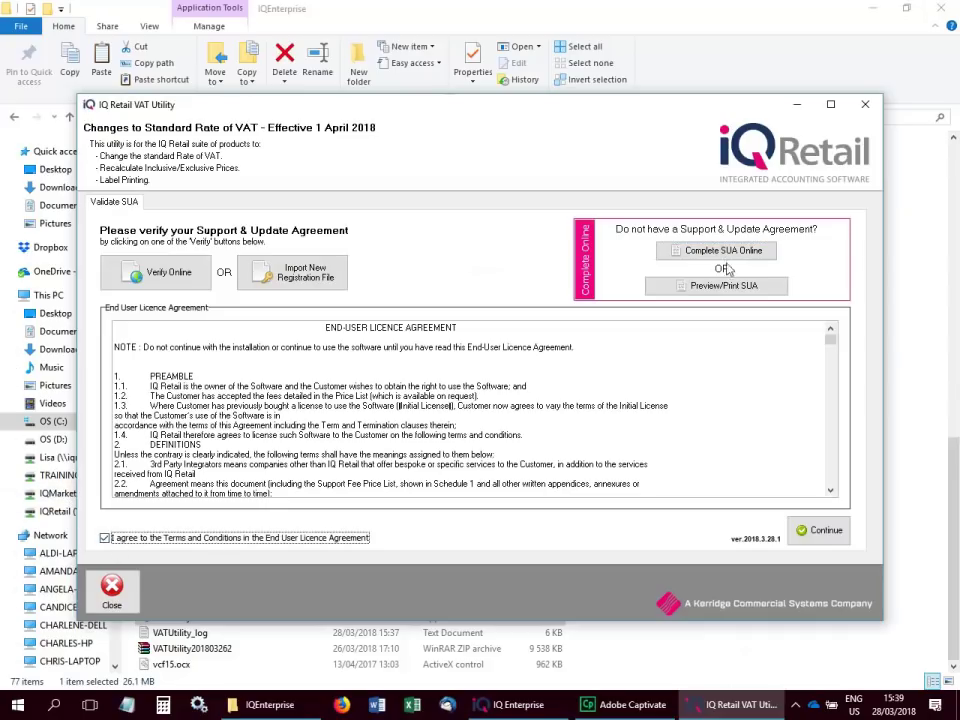
click(870, 9)
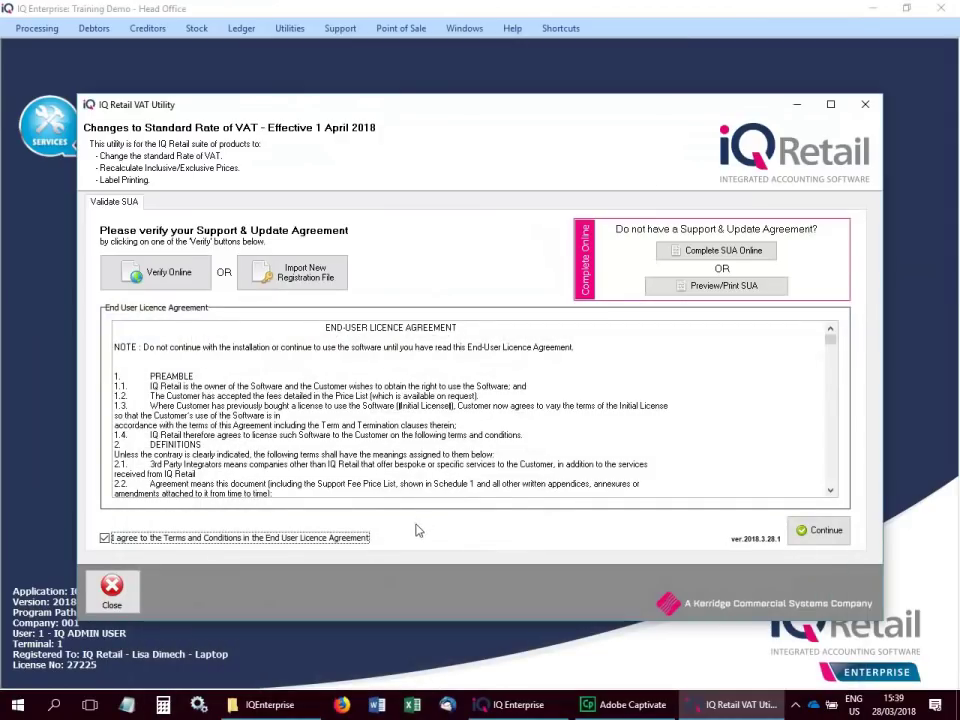
key(super+Home)
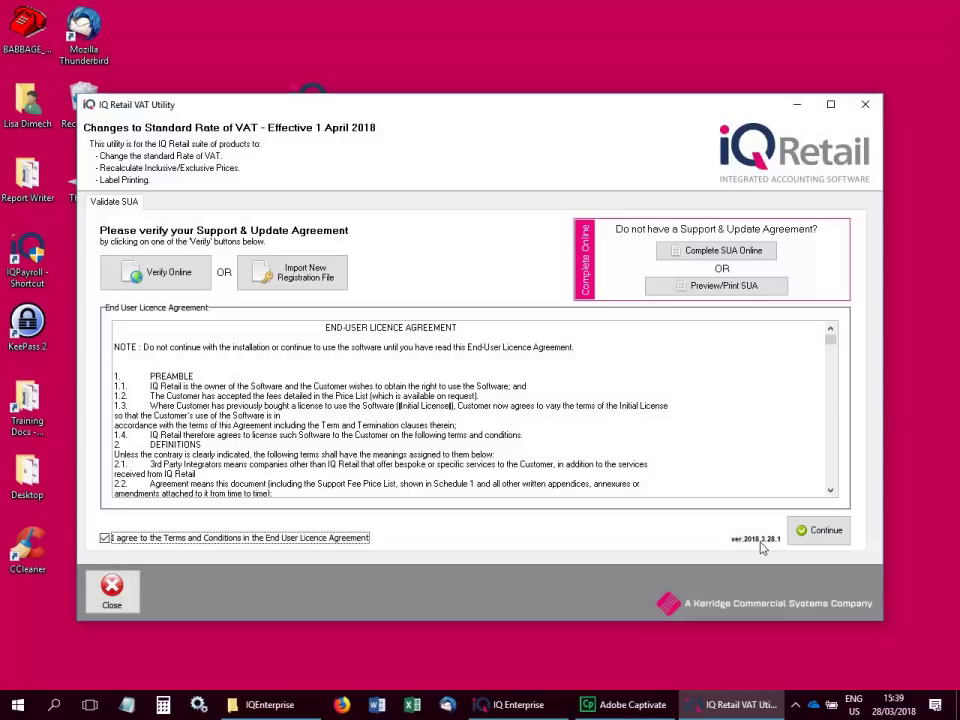
click(818, 533)
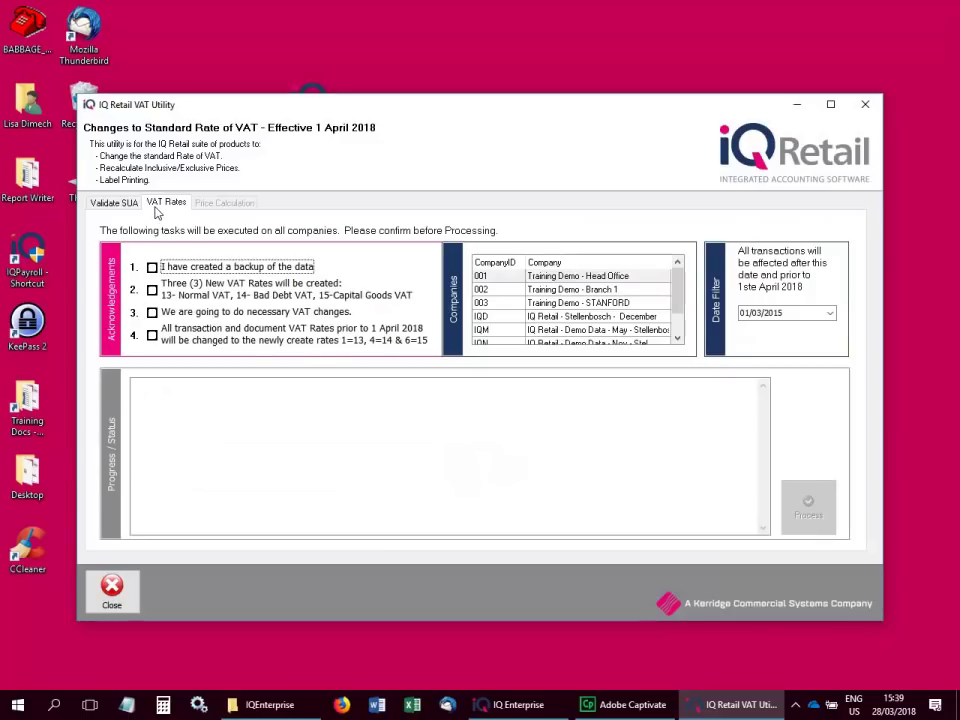
Confirm all four acknowledgements: data backup, three new VAT rates, necessary VAT changes, and transaction and document rate changes prior to 1 April 2018.
click(152, 267)
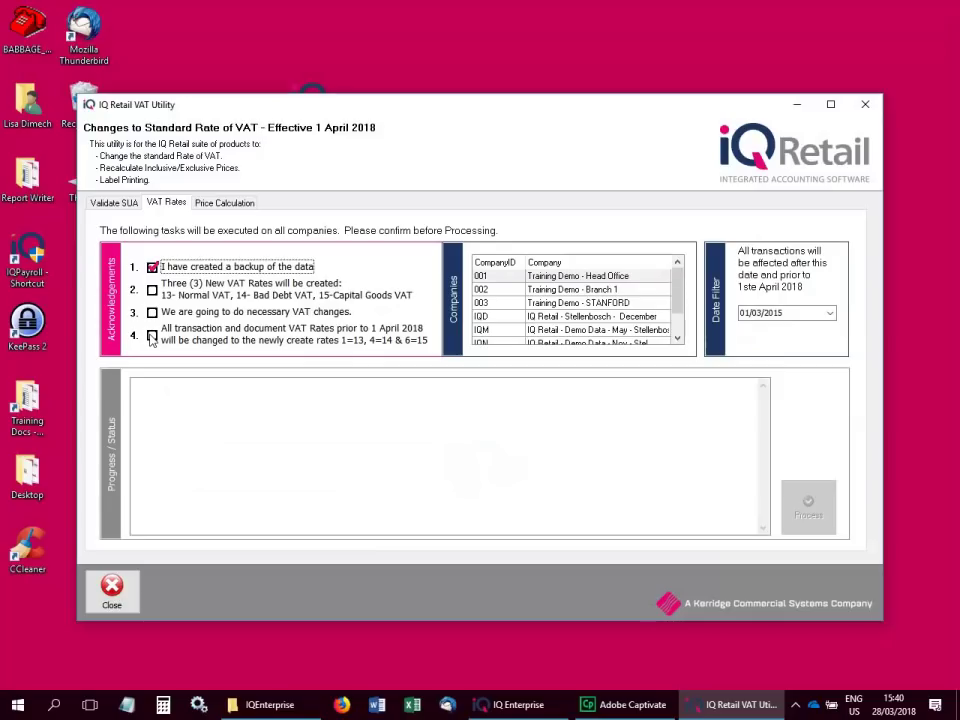
click(152, 291)
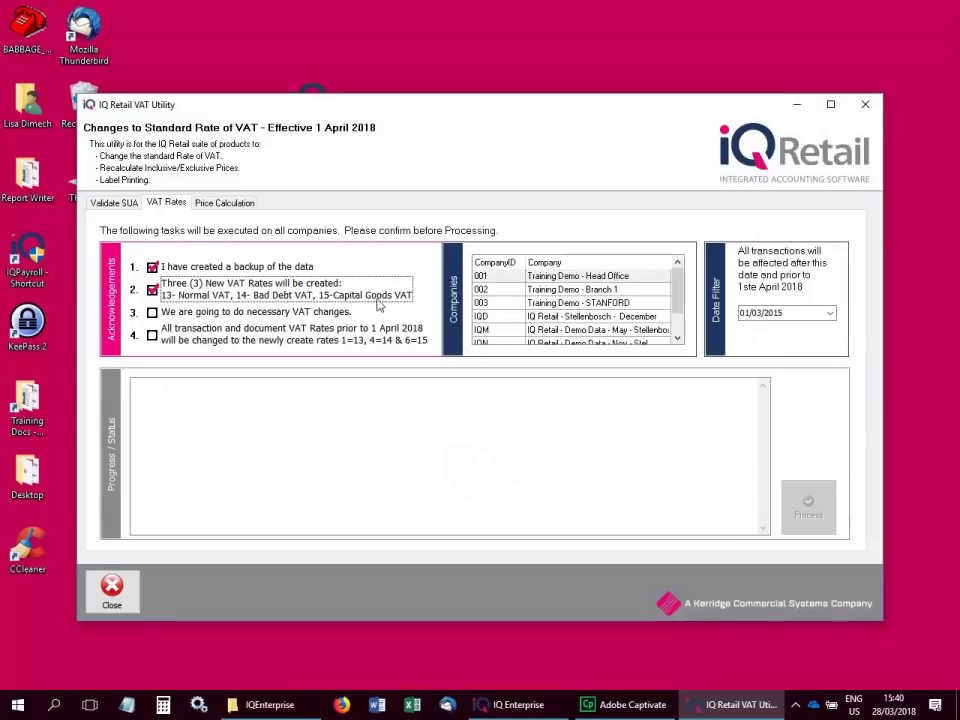
click(165, 316)
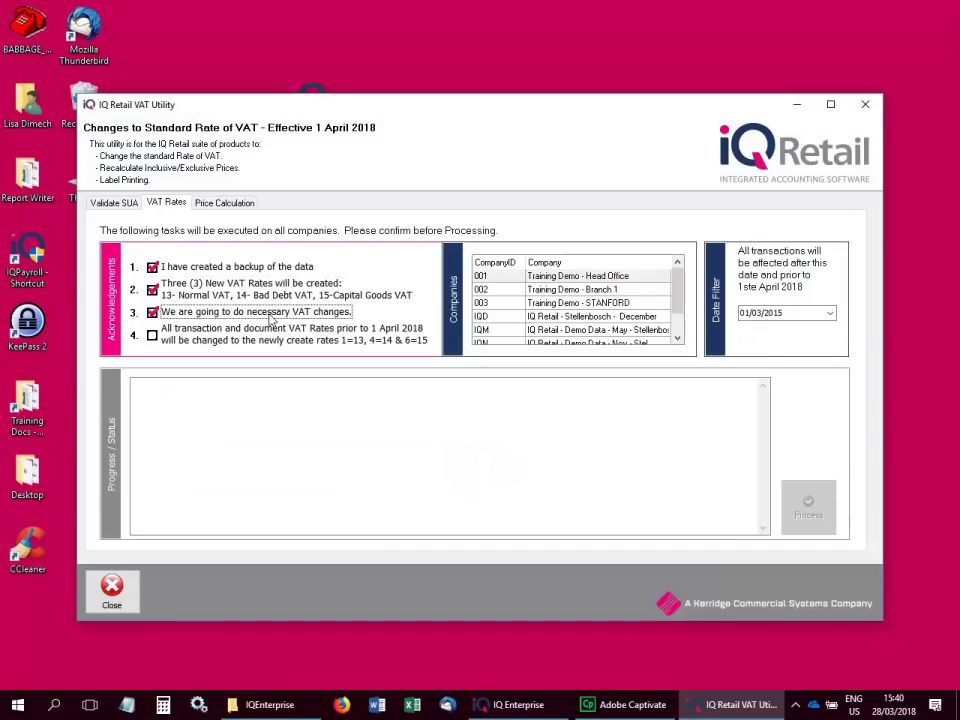
click(165, 336)
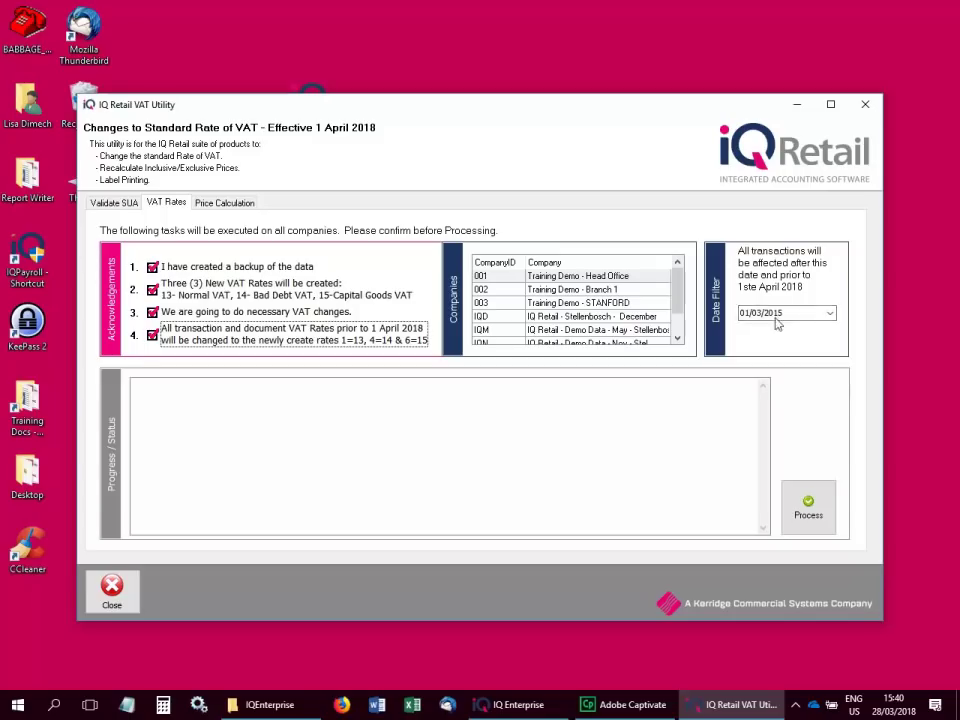
Check the date filter and the list of companies, then process the VAT rate changes.
click(830, 313)
click(830, 313)
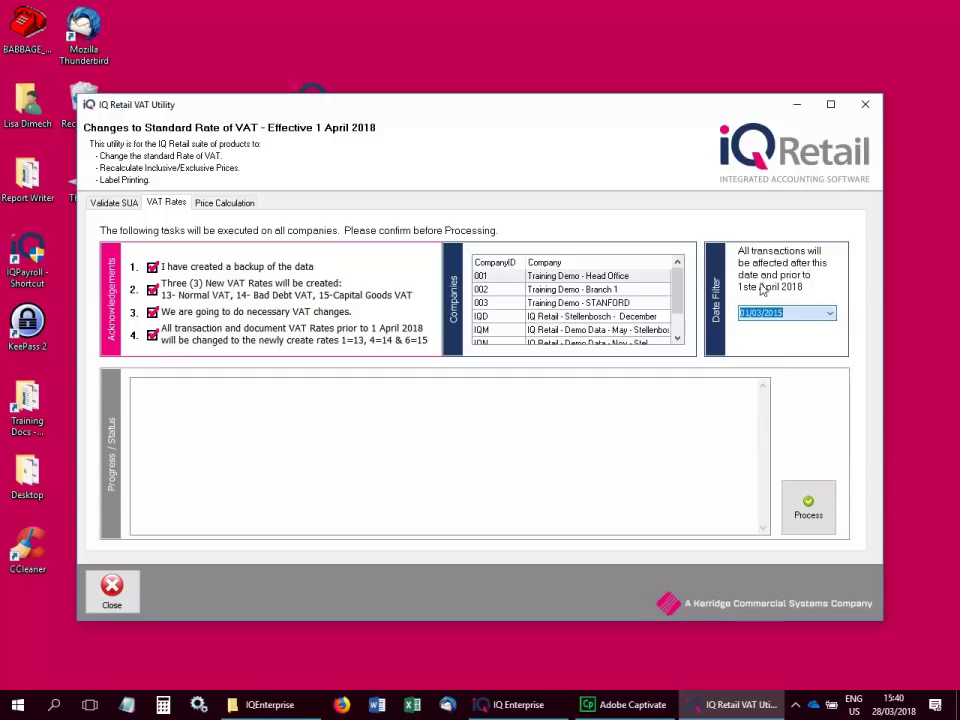
click(677, 338)
click(677, 338)
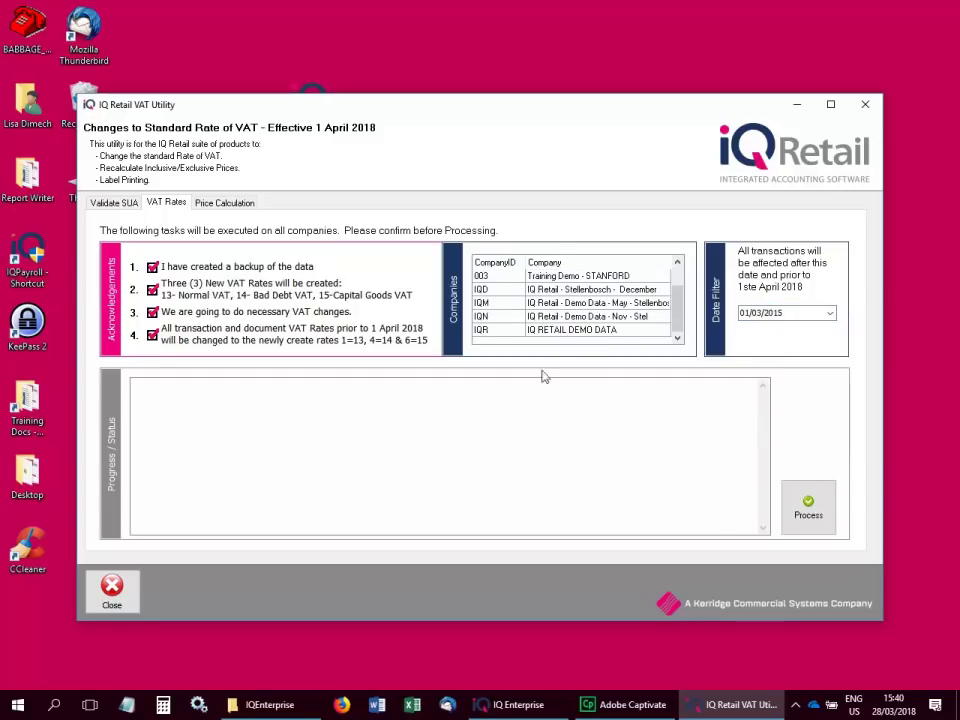
click(808, 515)
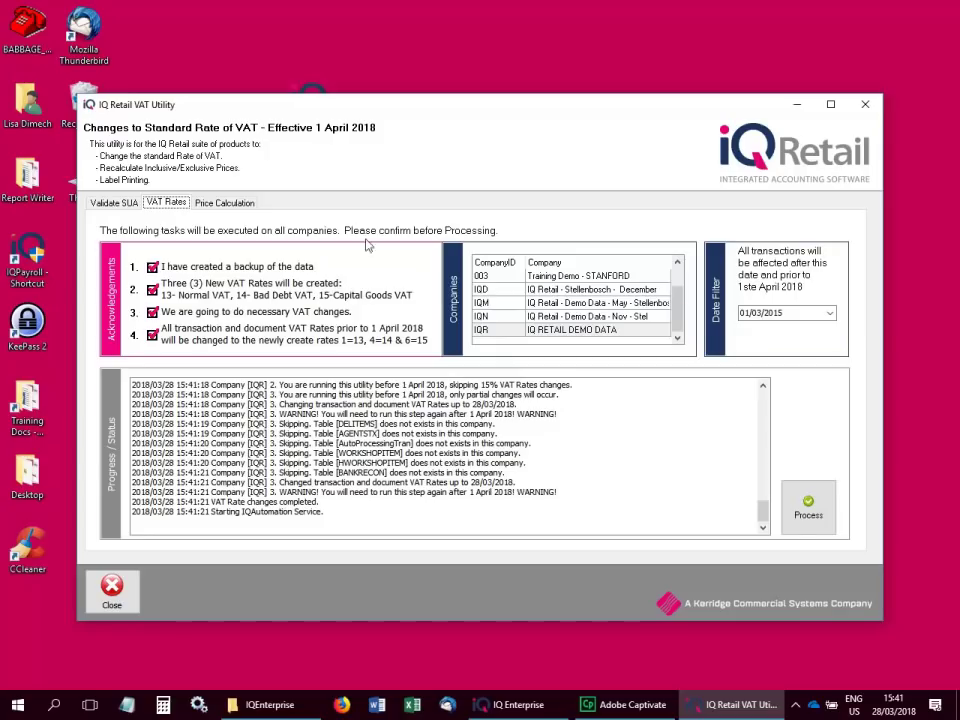
Set the price calculation type to Re-Calculate Inclusive Prices and show the price rules.
click(210, 203)
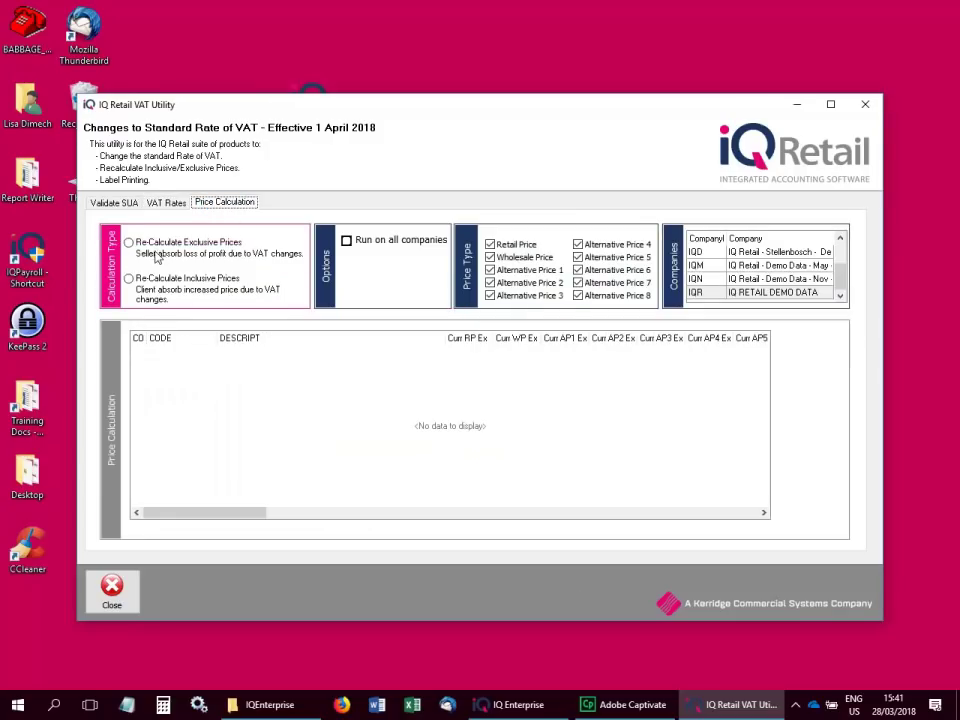
click(128, 243)
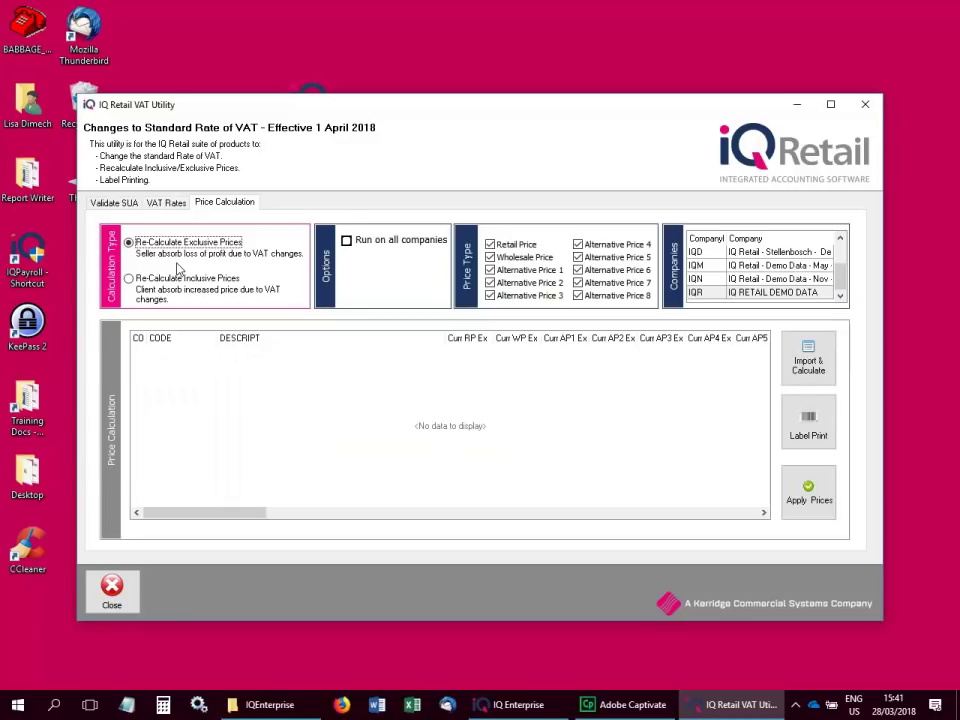
click(180, 279)
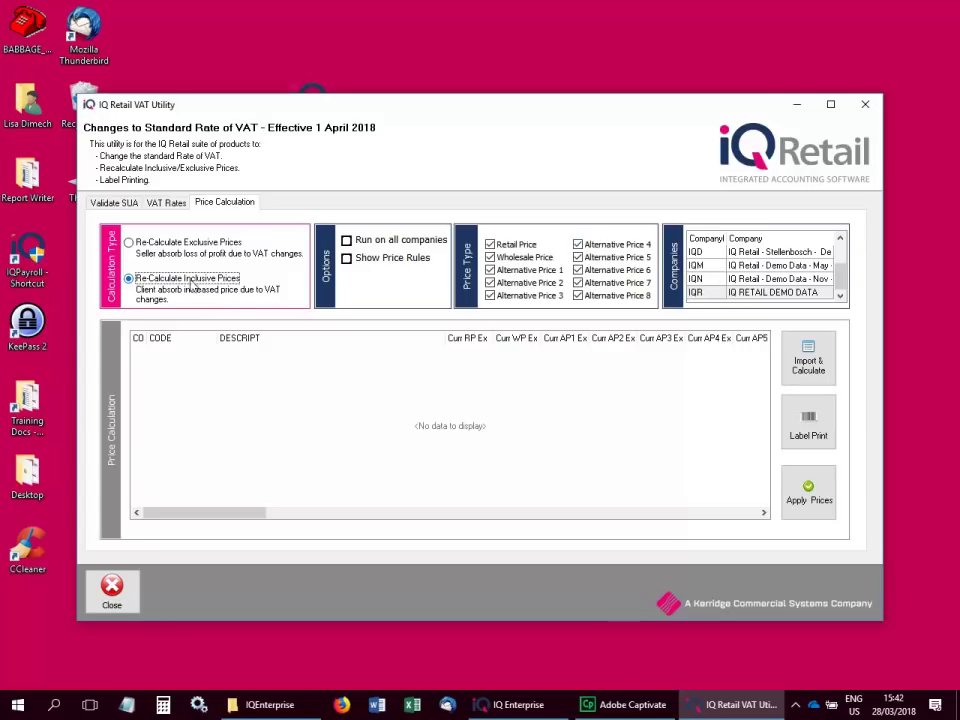
click(358, 262)
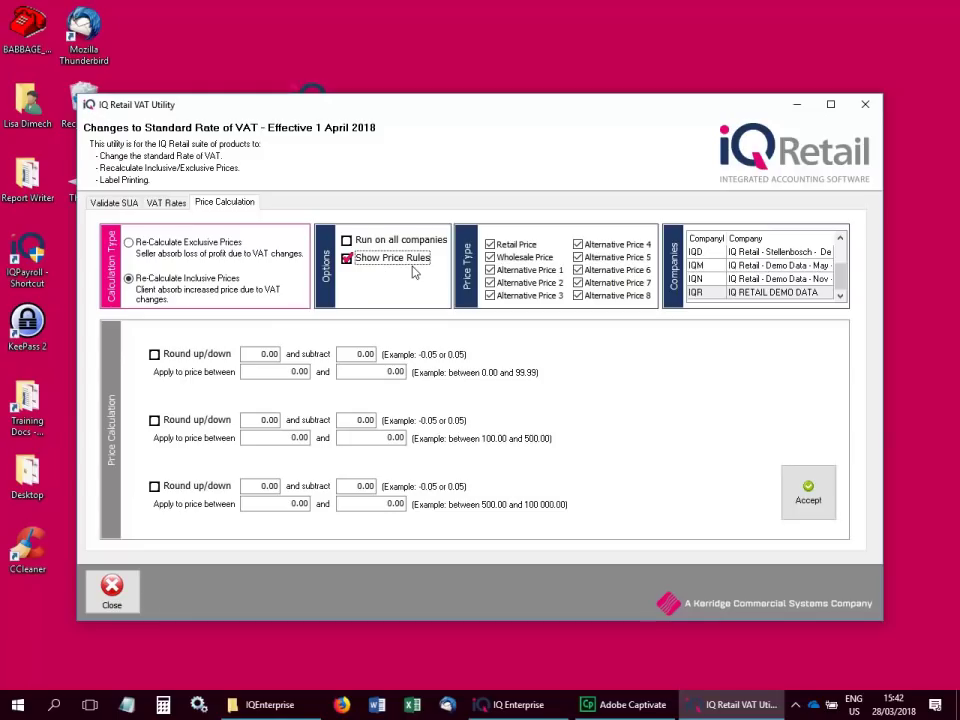
Enable the first rounding rule, rounding by 0.10 for prices between 1.00 and 100.00.
click(188, 358)
click(251, 355)
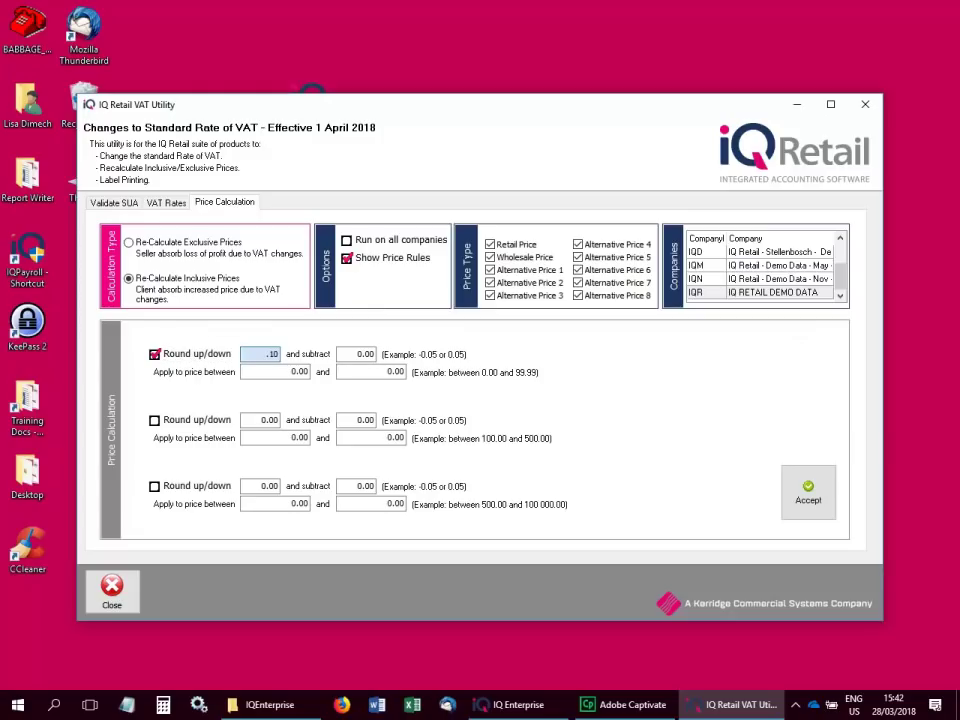
text(.10)
click(364, 355)
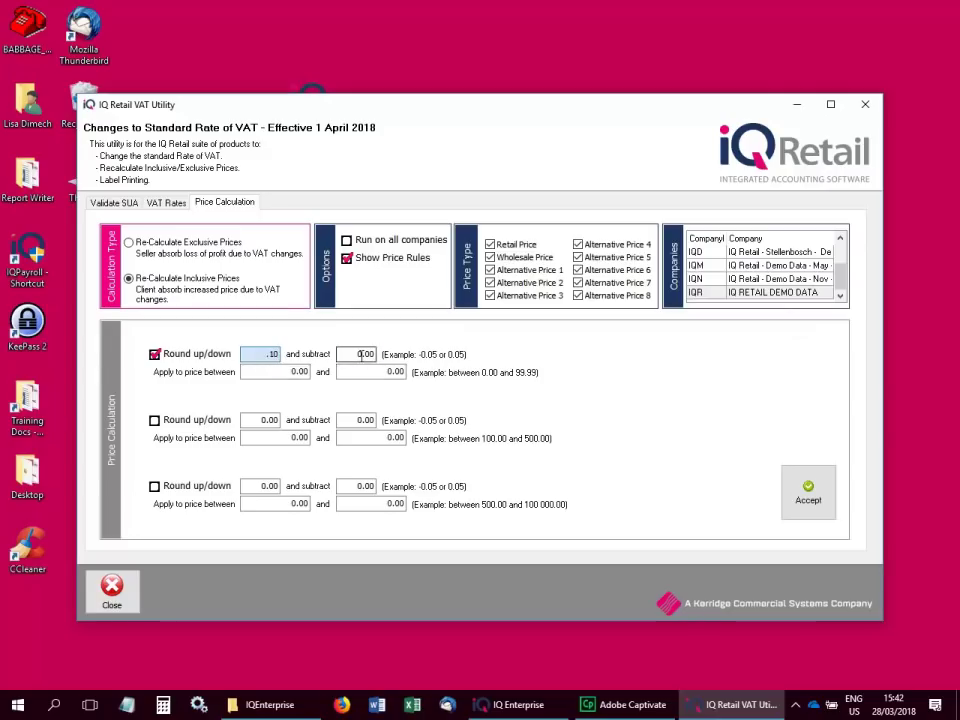
click(277, 372)
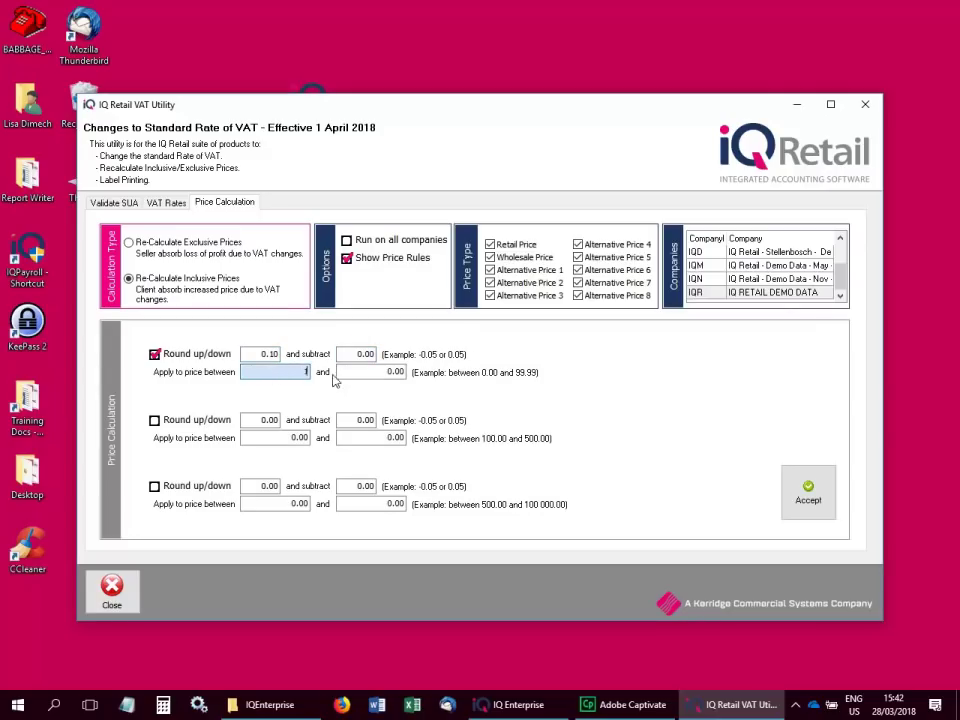
text(1)
click(379, 372)
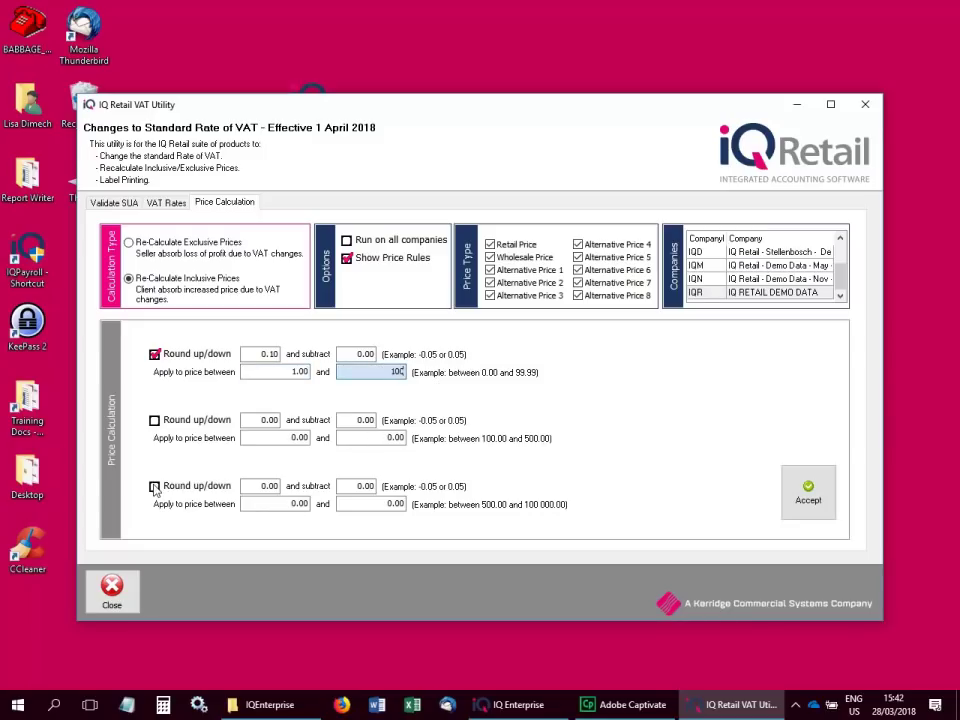
Change the first rule to round up/down by 1.00 and subtract 0.10.
click(259, 355)
drag(235, 358, 310, 362)
text(0)
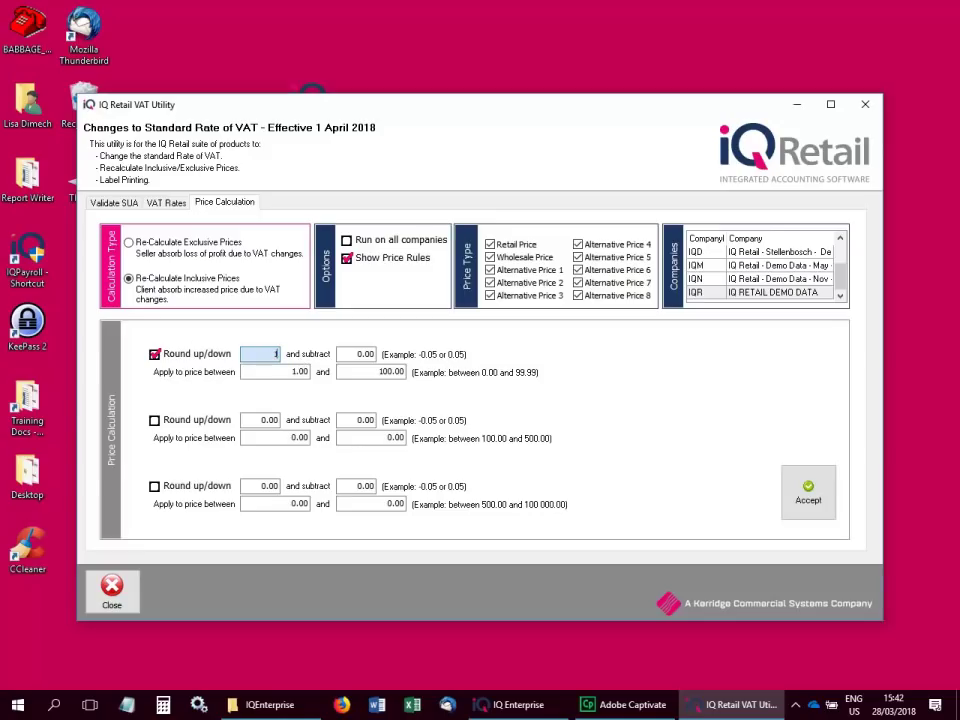
click(354, 354)
text(.10)
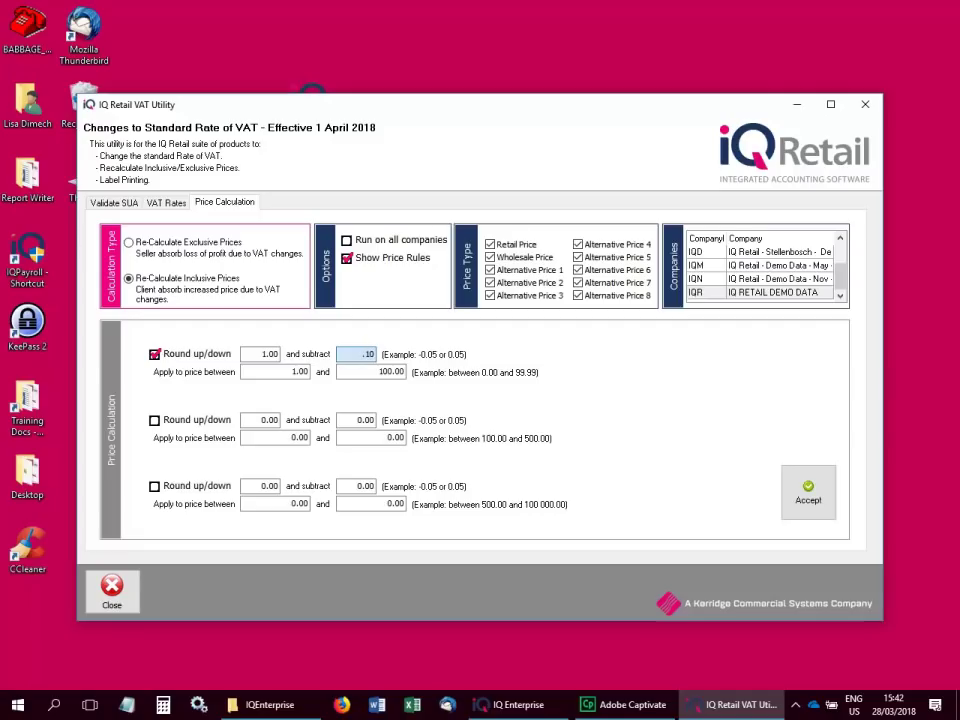
Set the first rule's price range to between 0.00 and 100000.00.
click(291, 371)
double_click(291, 371)
text(00)
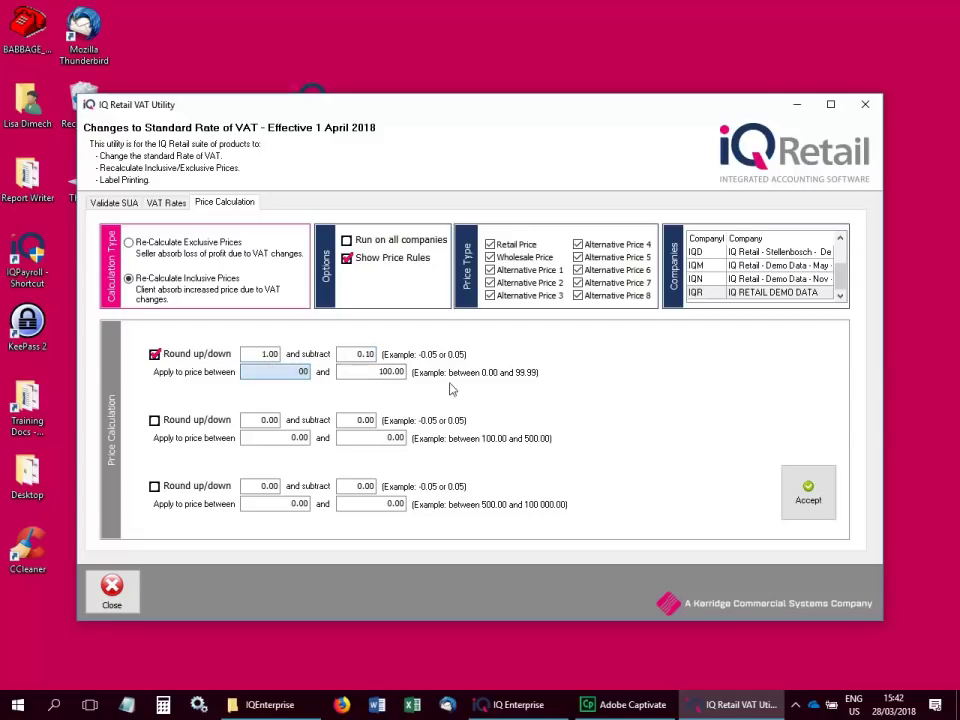
key(Tab)
text(10)
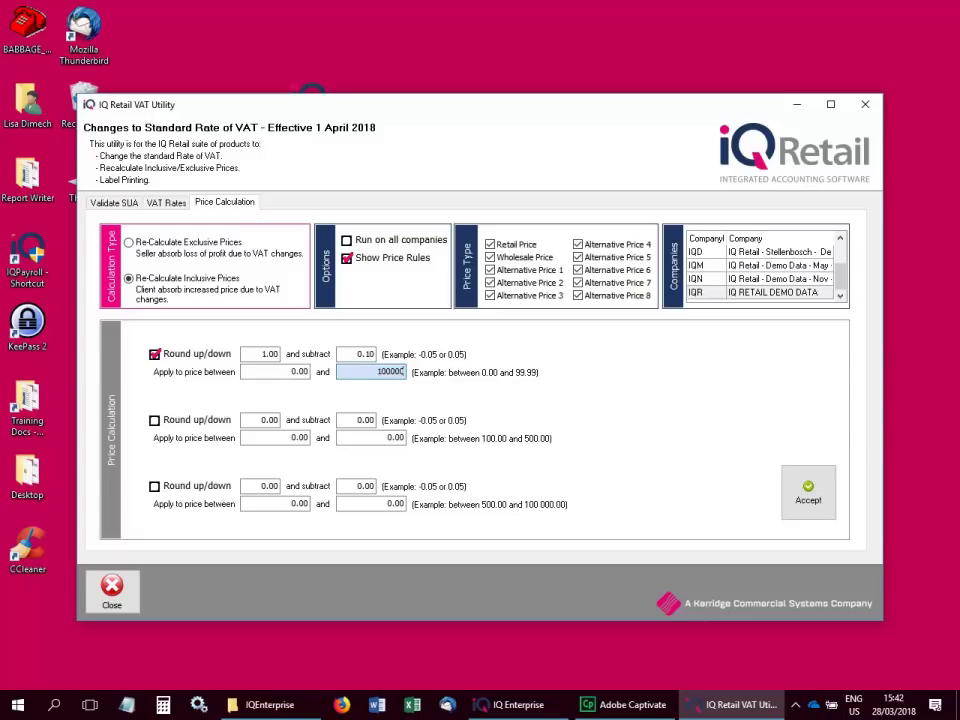
key(Tab)
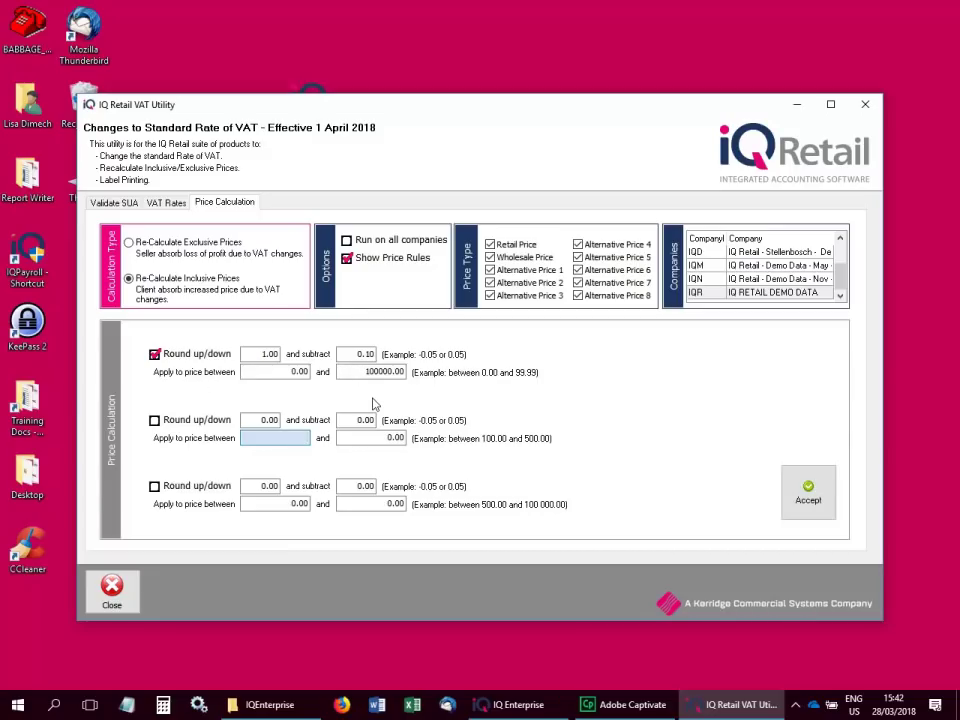
Accept the price rules, then import and calculate the prices for company IQD.
click(733, 256)
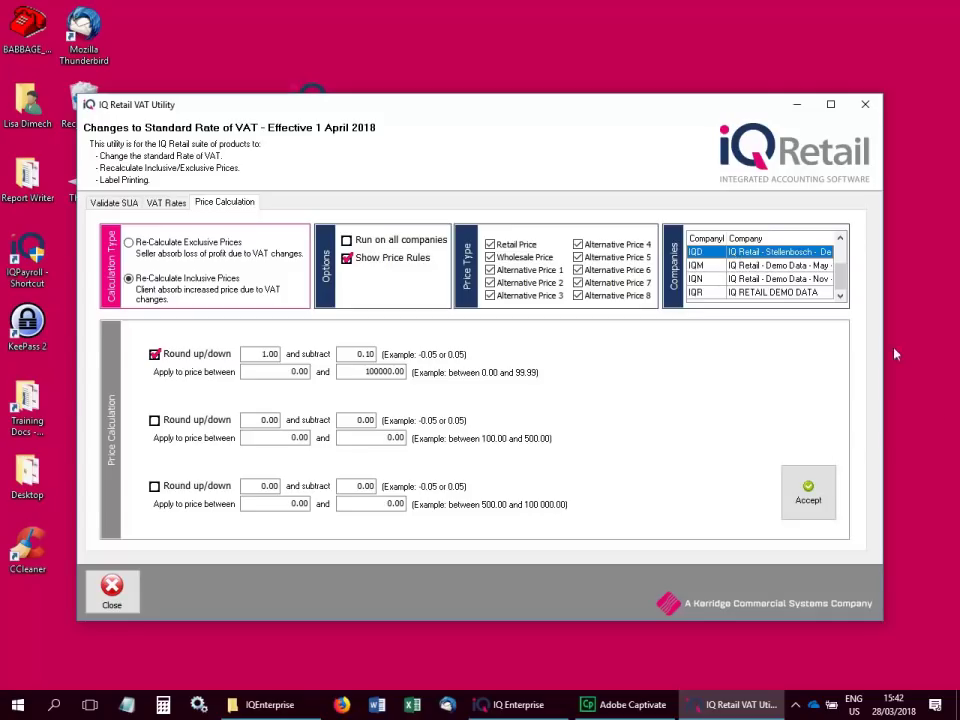
click(808, 500)
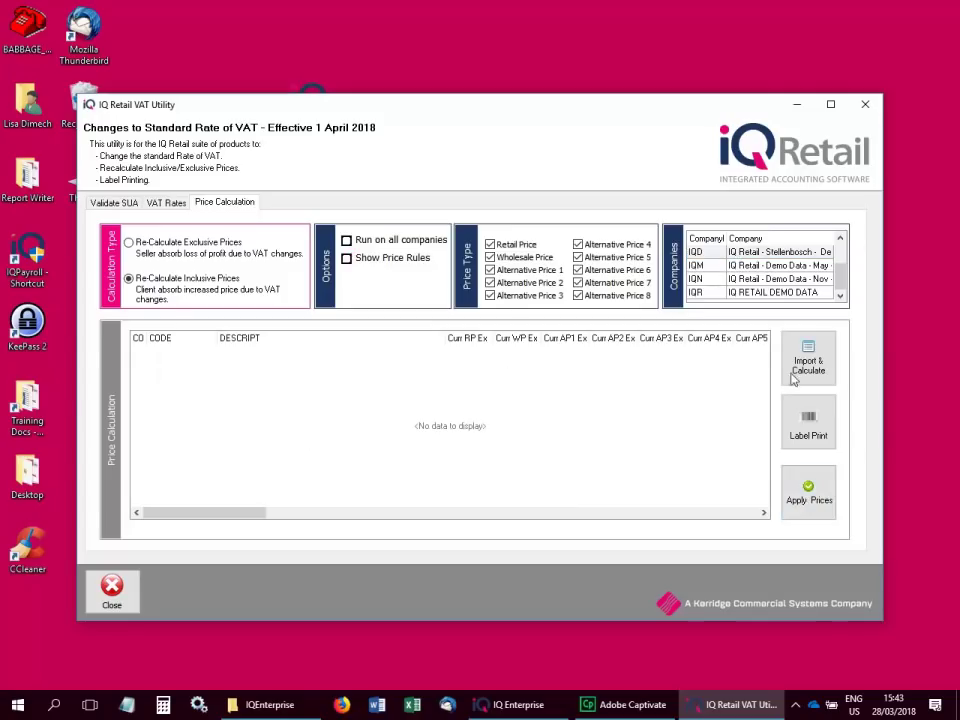
click(720, 254)
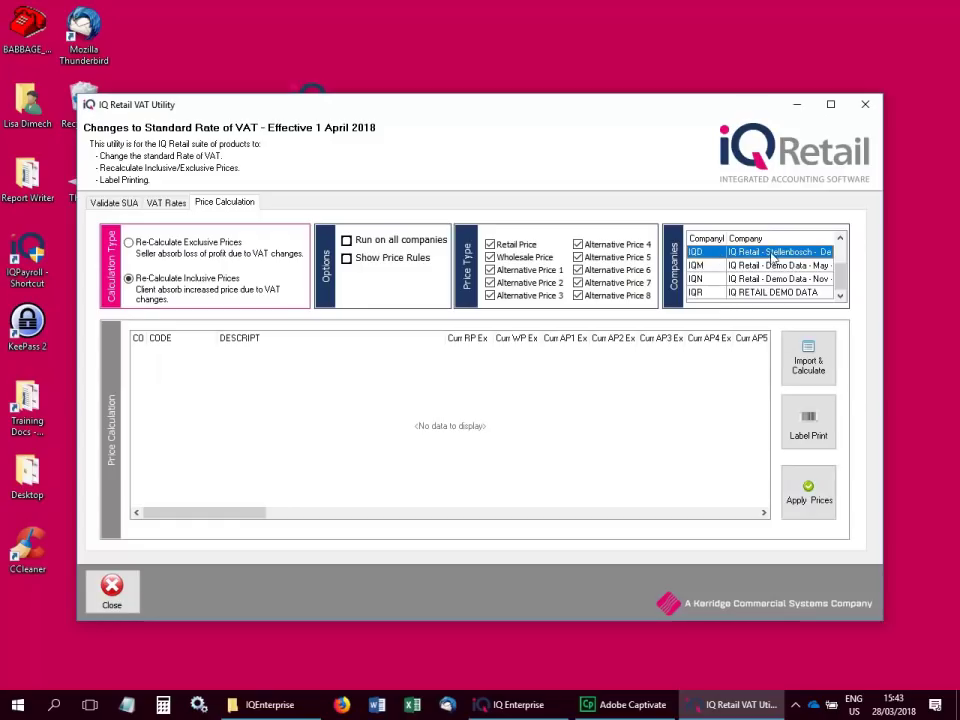
click(808, 360)
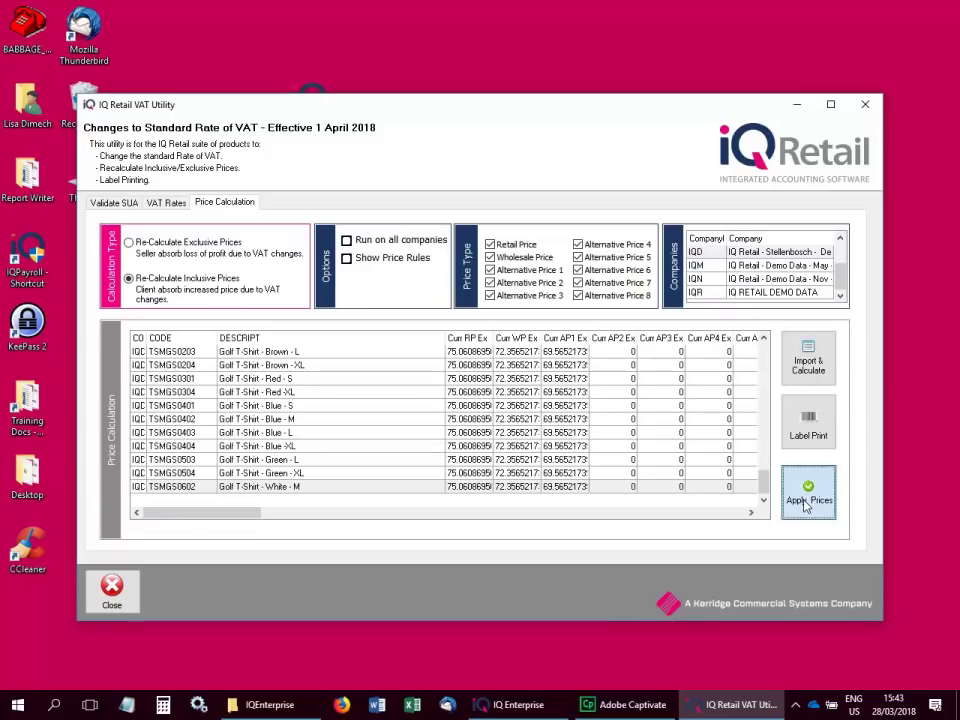
Go to label printing and open Barcode Labels Layout 2 for design.
click(792, 428)
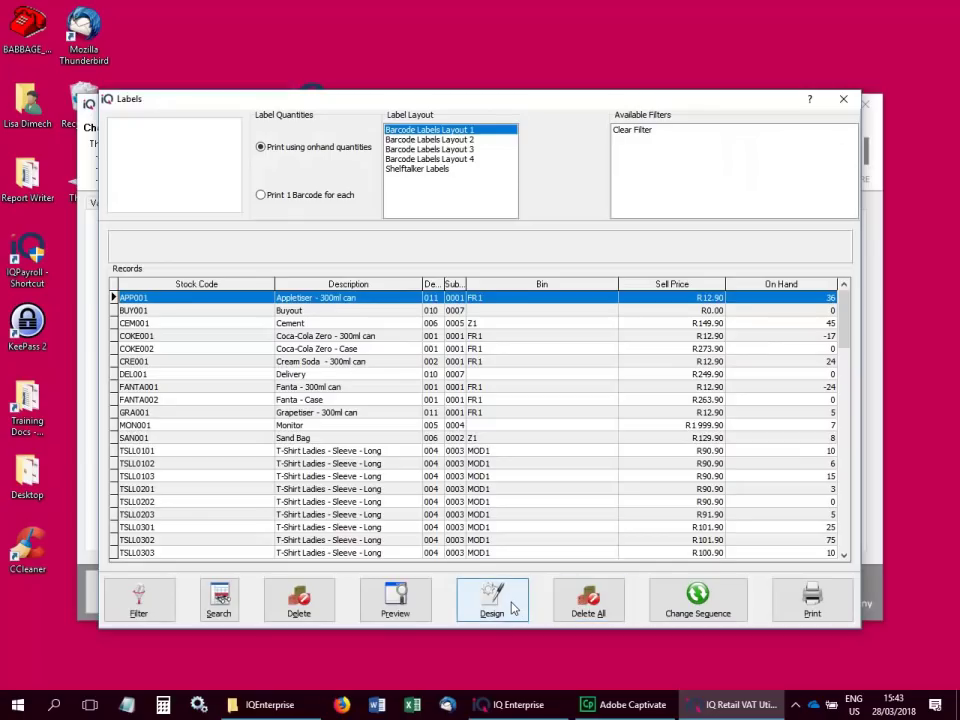
click(448, 140)
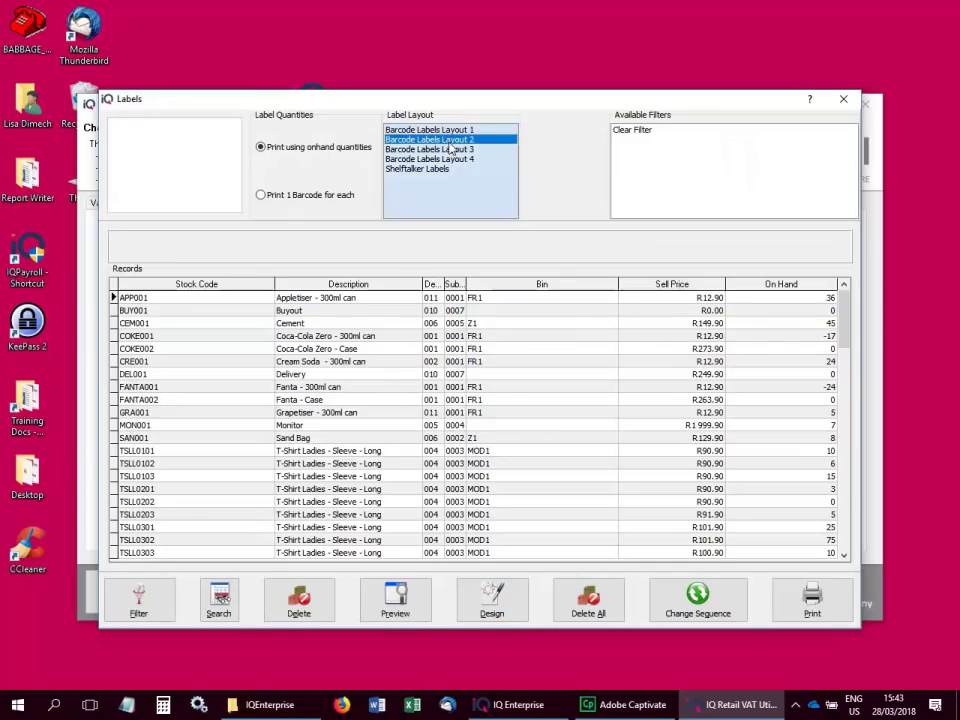
click(490, 605)
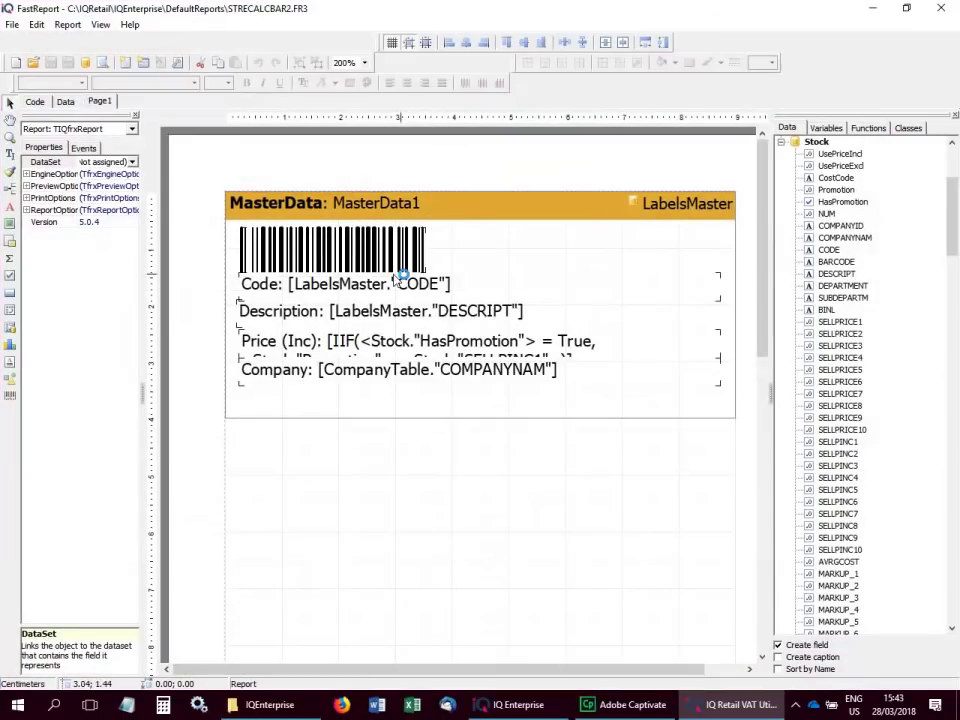
Change the text colour of the label's Code field to red.
click(346, 292)
click(410, 318)
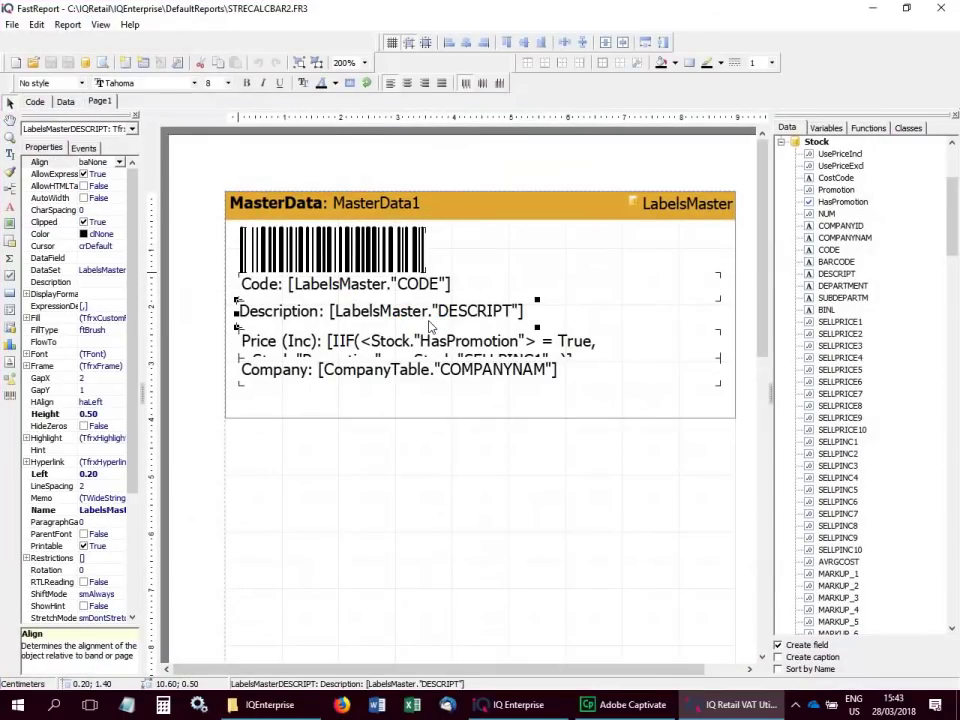
click(345, 284)
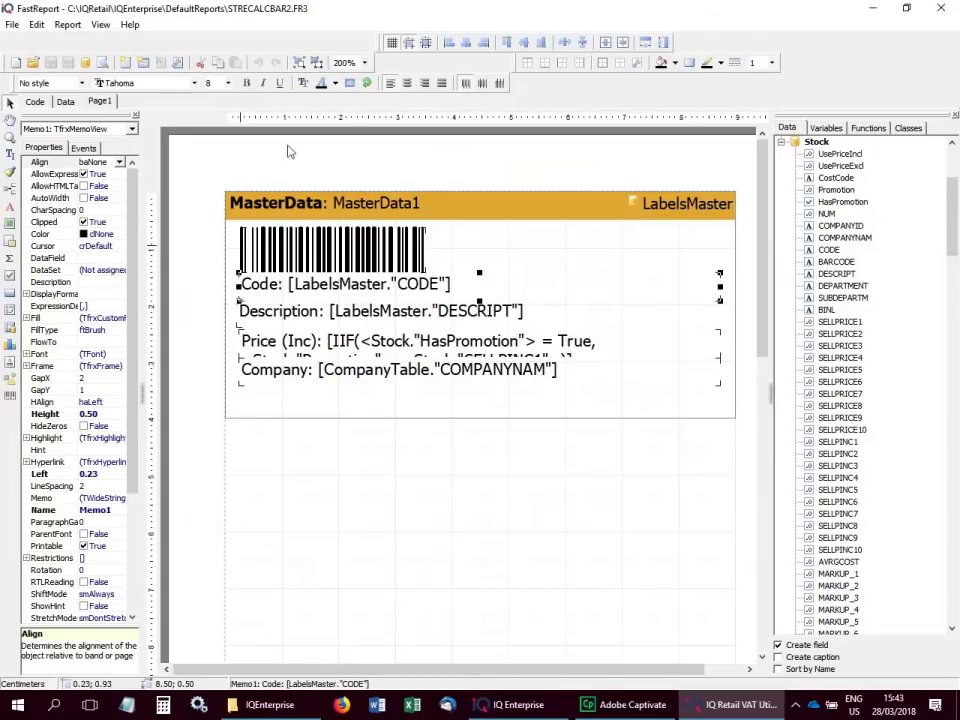
click(333, 83)
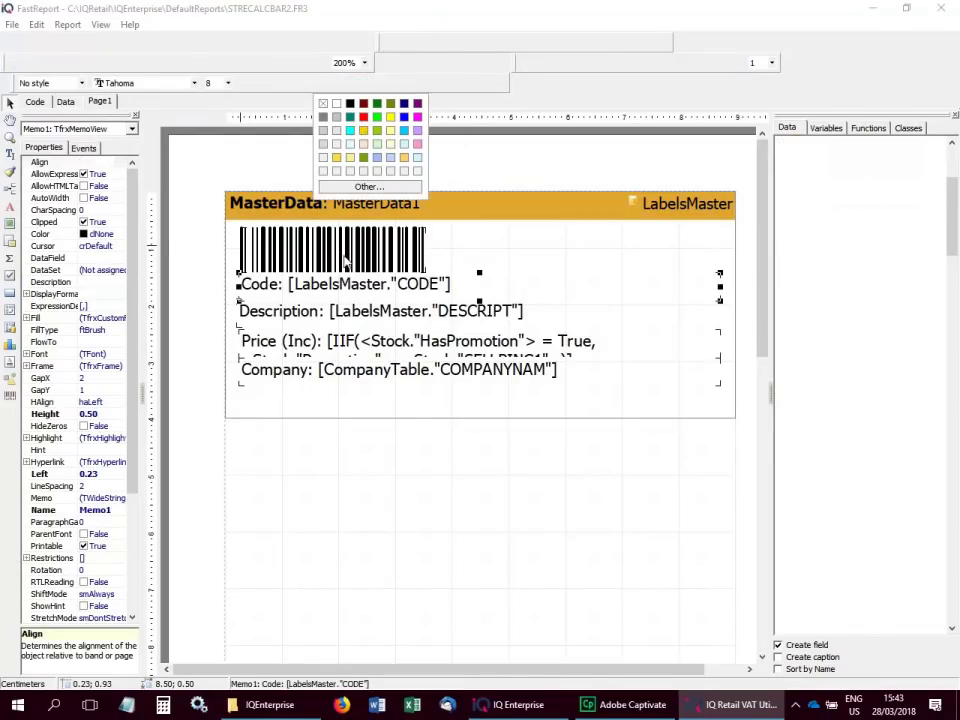
click(367, 117)
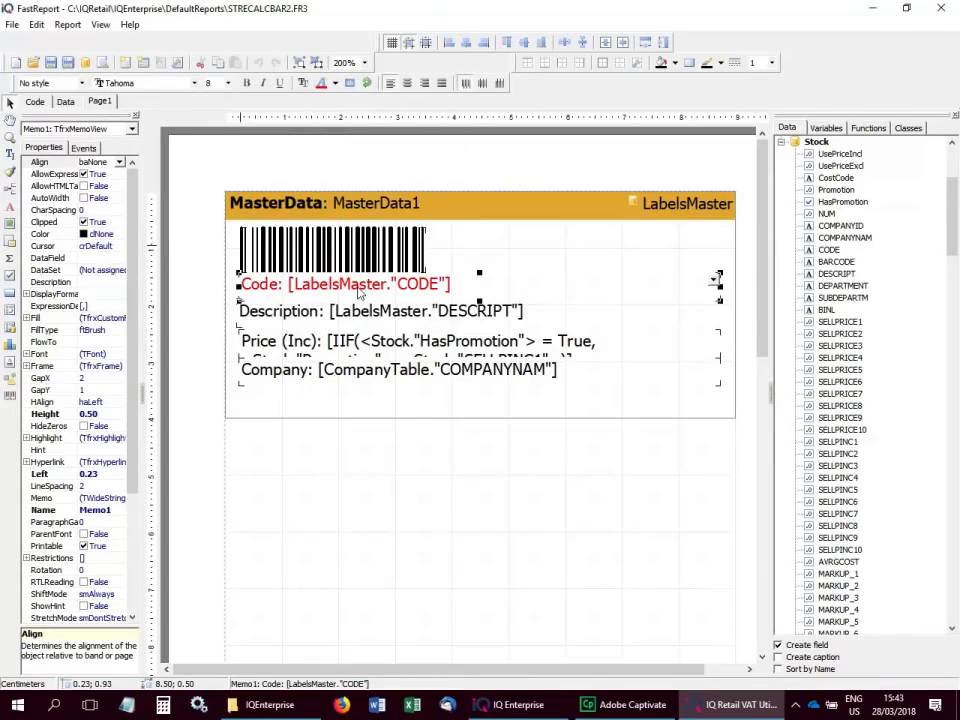
Delete the label's Description field and place the LabelsMaster DESCRIPT field in the gap below Code.
click(290, 315)
key(Delete)
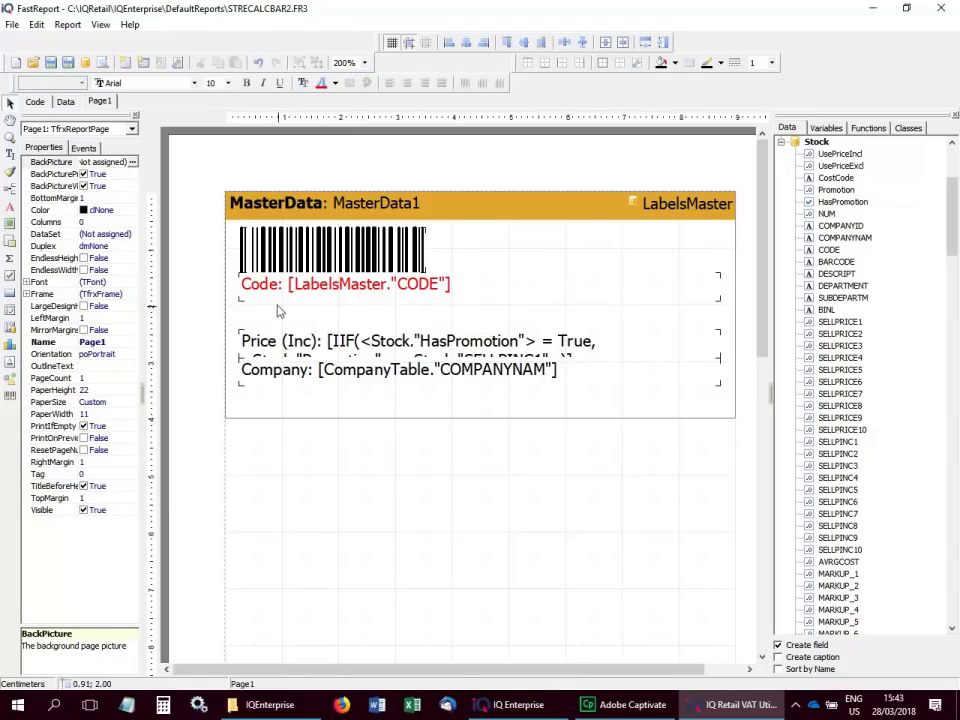
click(782, 142)
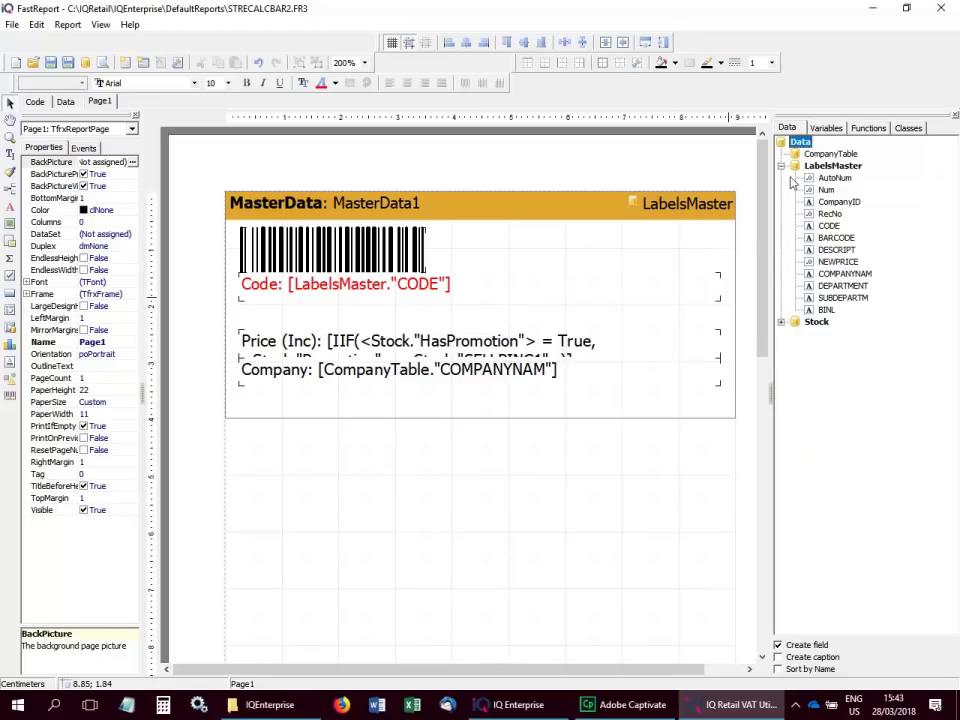
drag(838, 250, 248, 316)
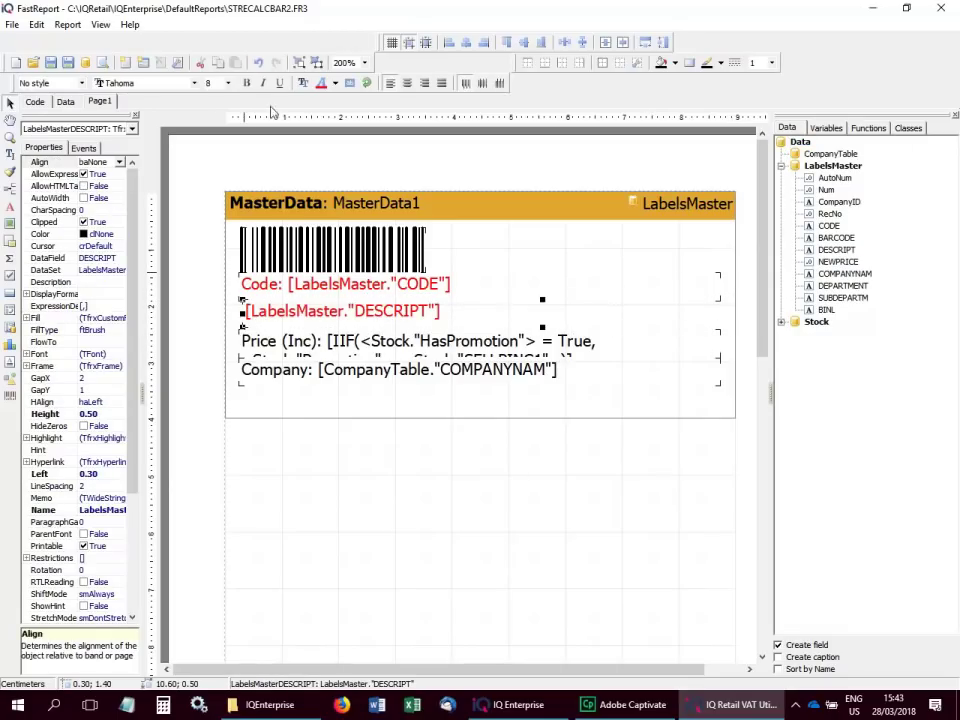
Set the new DESCRIPT field's text to black and add the caption "Description:" before it.
click(335, 83)
click(349, 104)
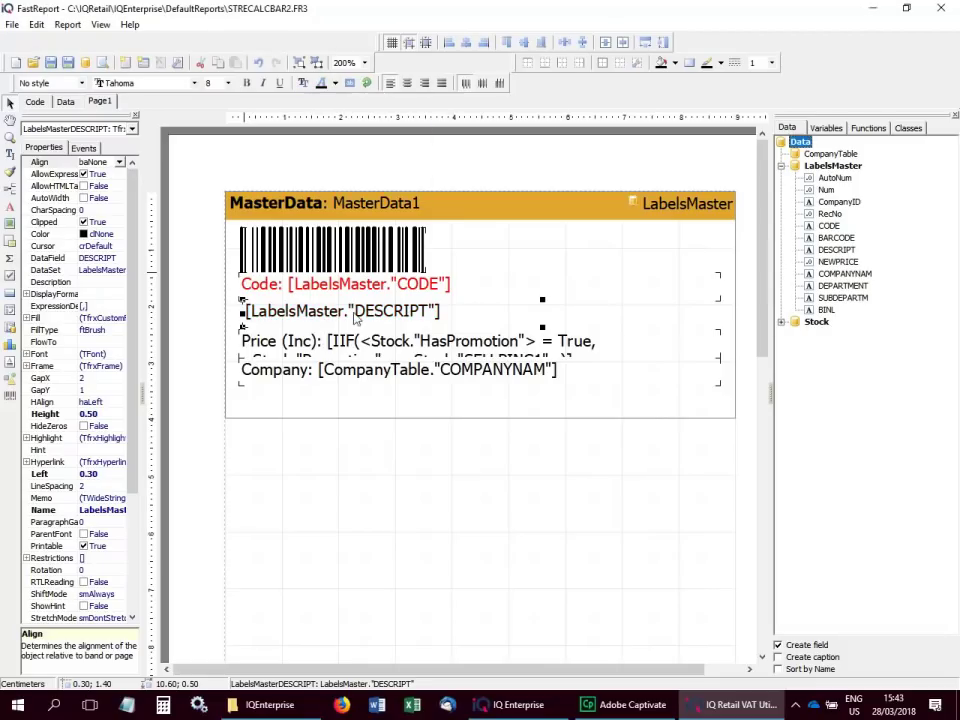
double_click(280, 321)
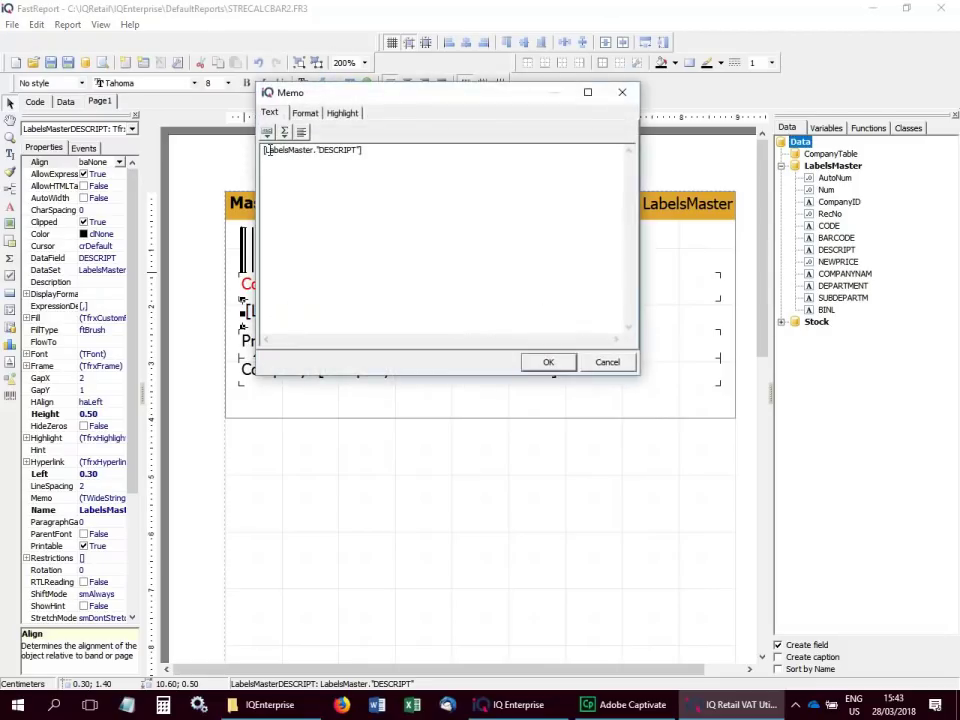
text(Description:)
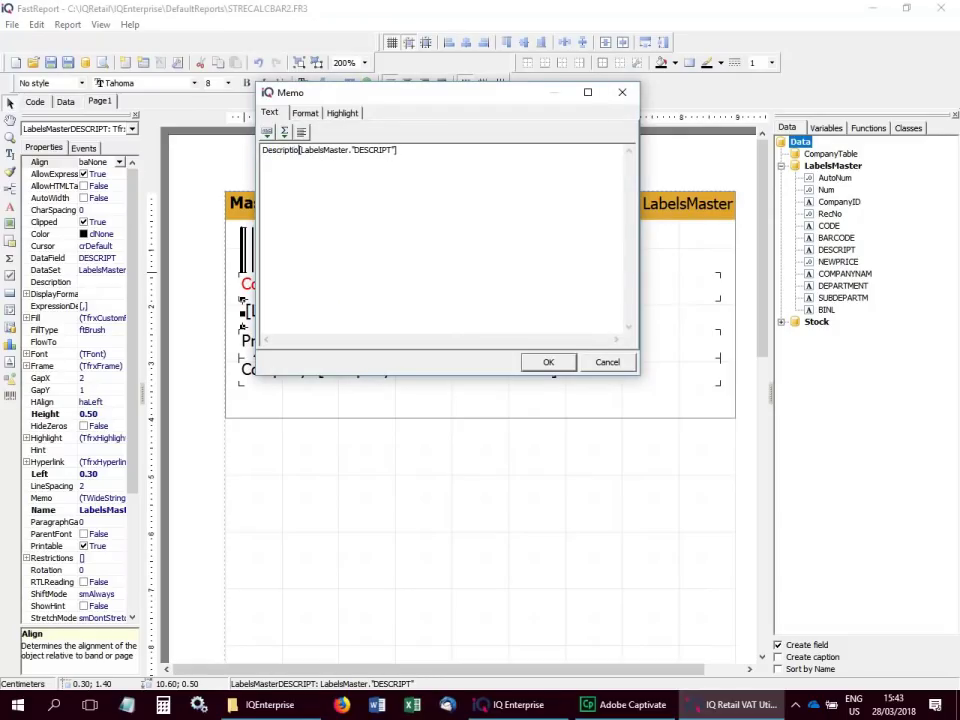
click(548, 362)
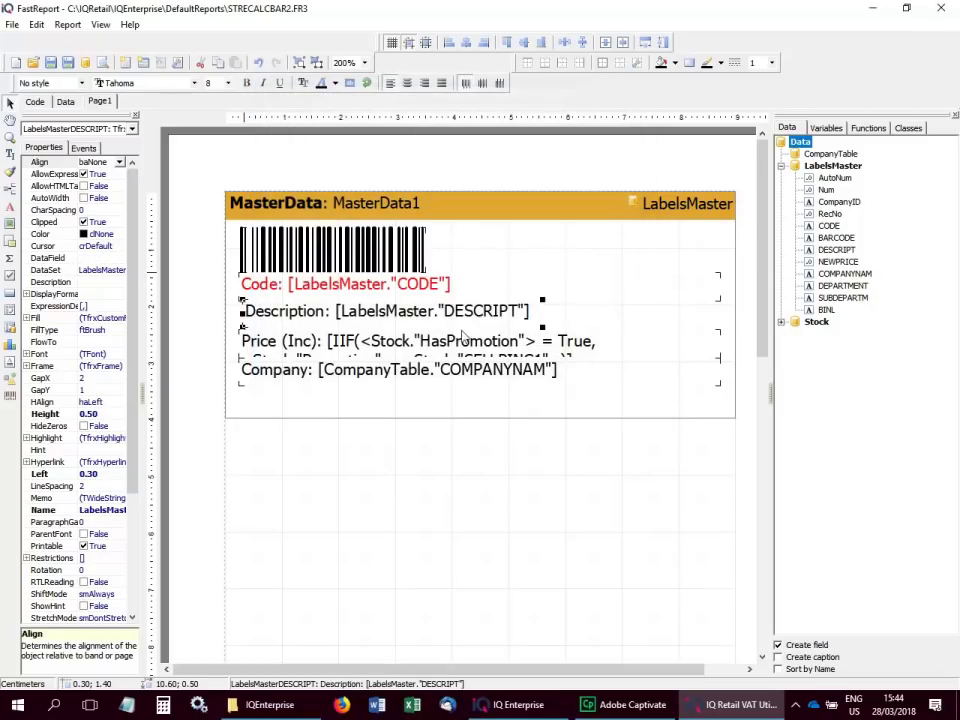
Move the Company field slightly lower on the label and close the design, saving the changes to STRECALCBAR2.FR3.
click(497, 338)
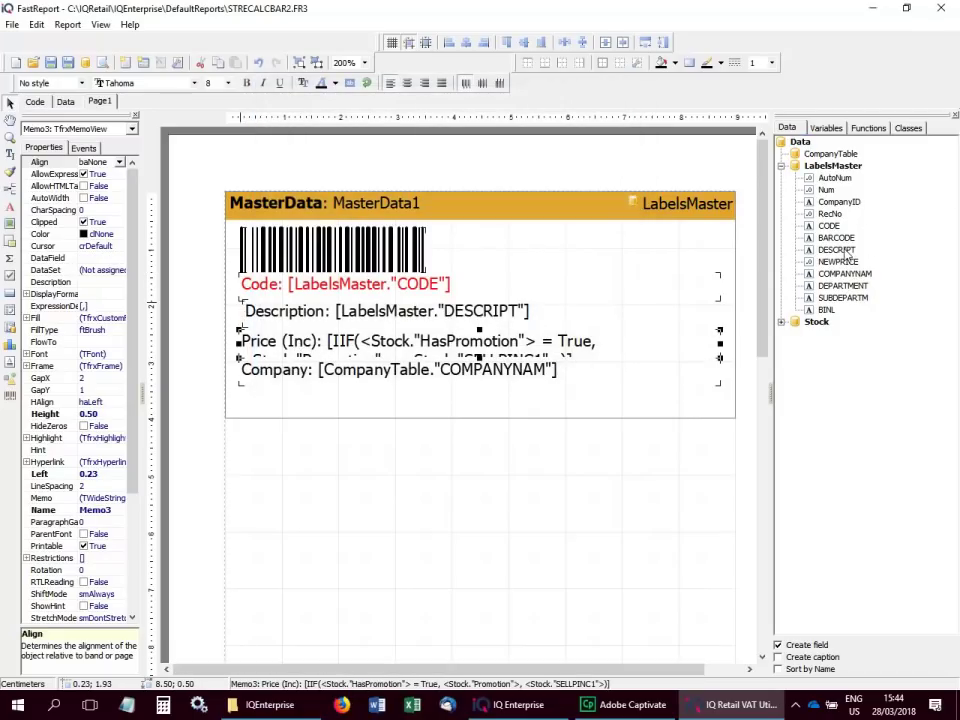
drag(272, 385, 290, 396)
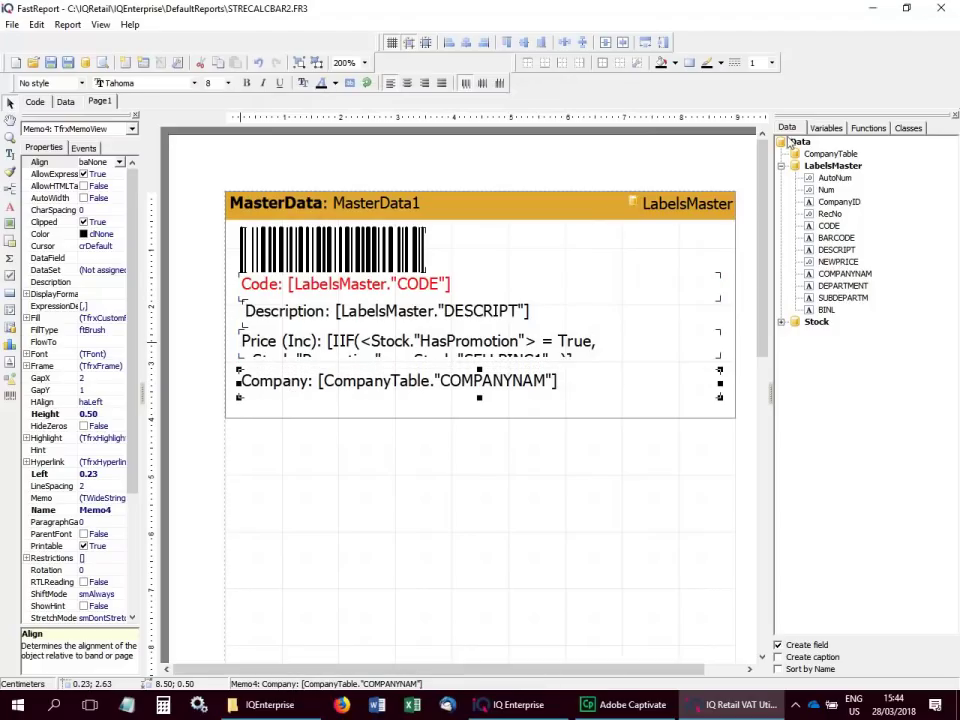
click(943, 8)
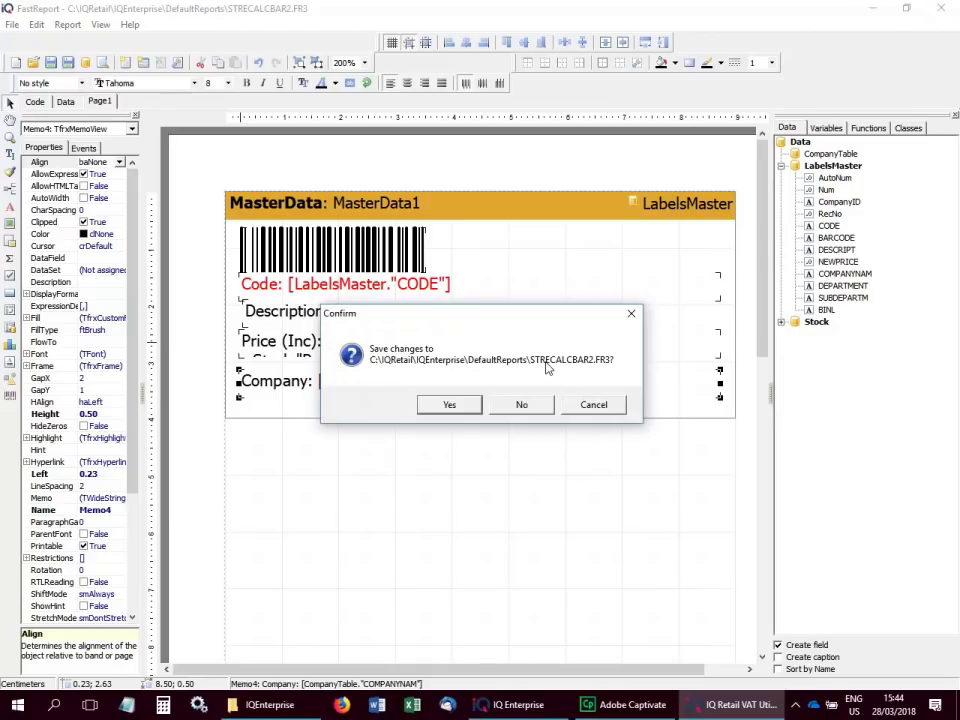
click(448, 405)
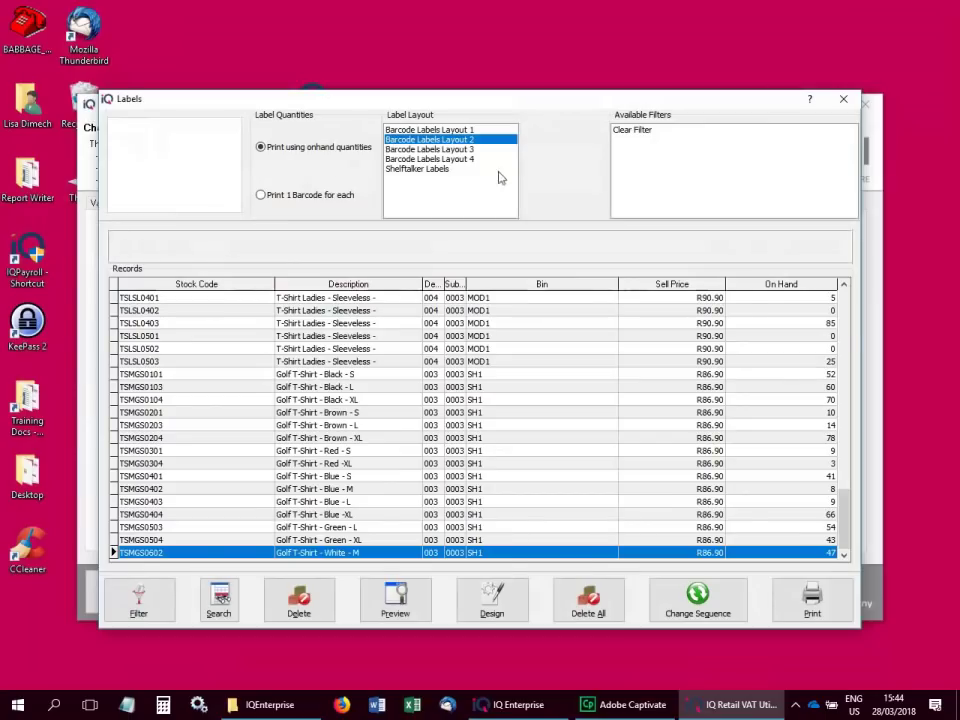
Inspect the design of Barcode Labels Layout 1 and close it unchanged.
click(428, 130)
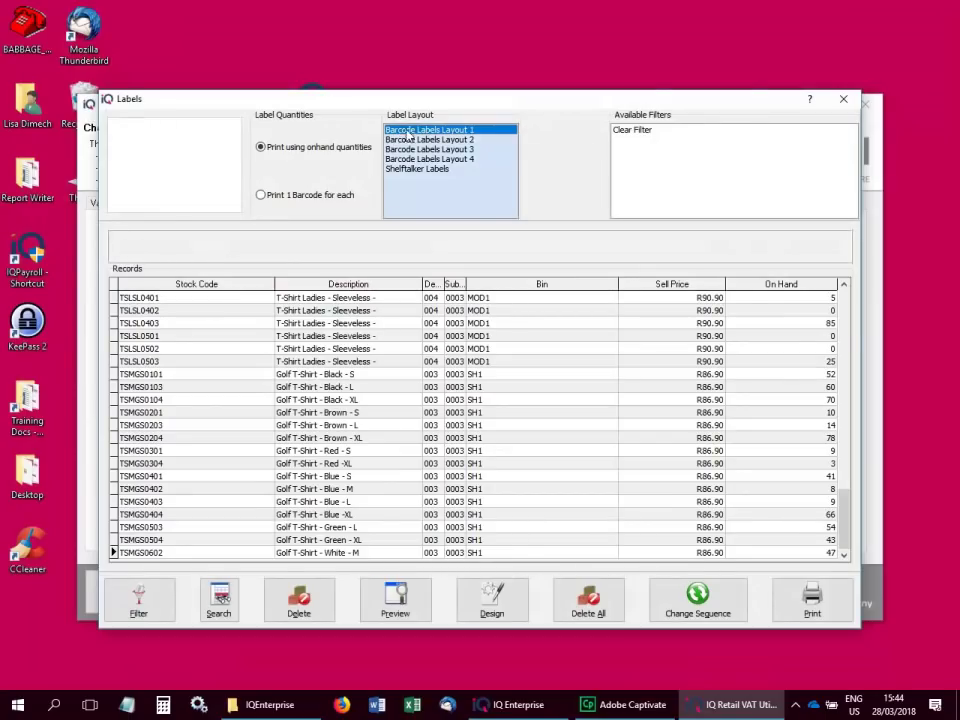
click(490, 600)
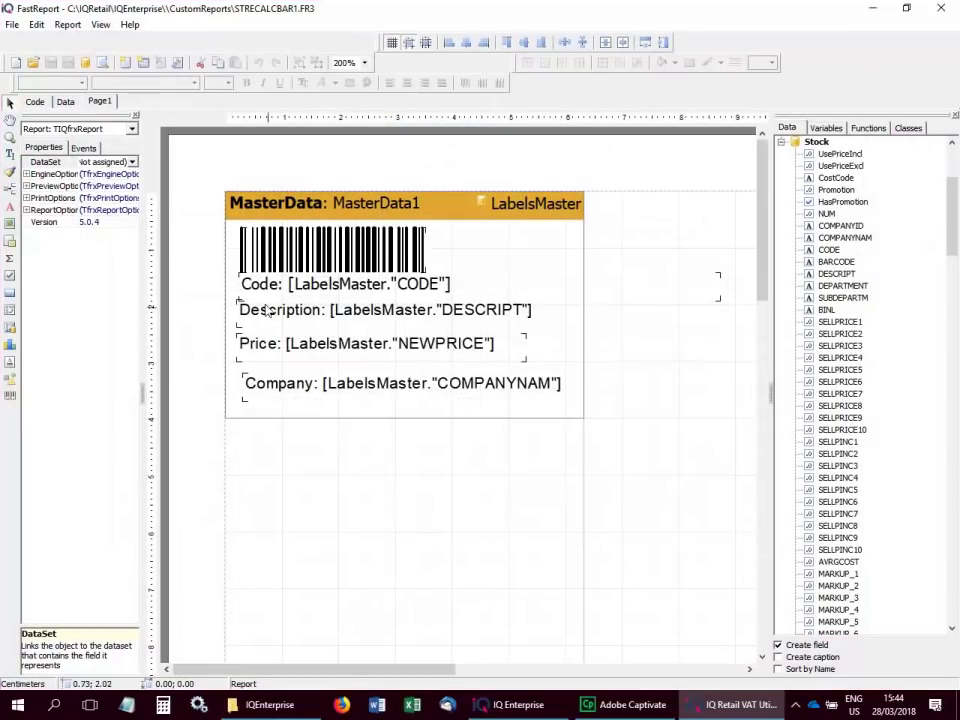
click(944, 8)
Set the label quantities to print 1 barcode for each and print the Barcode Labels Layout 1 labels.
click(313, 150)
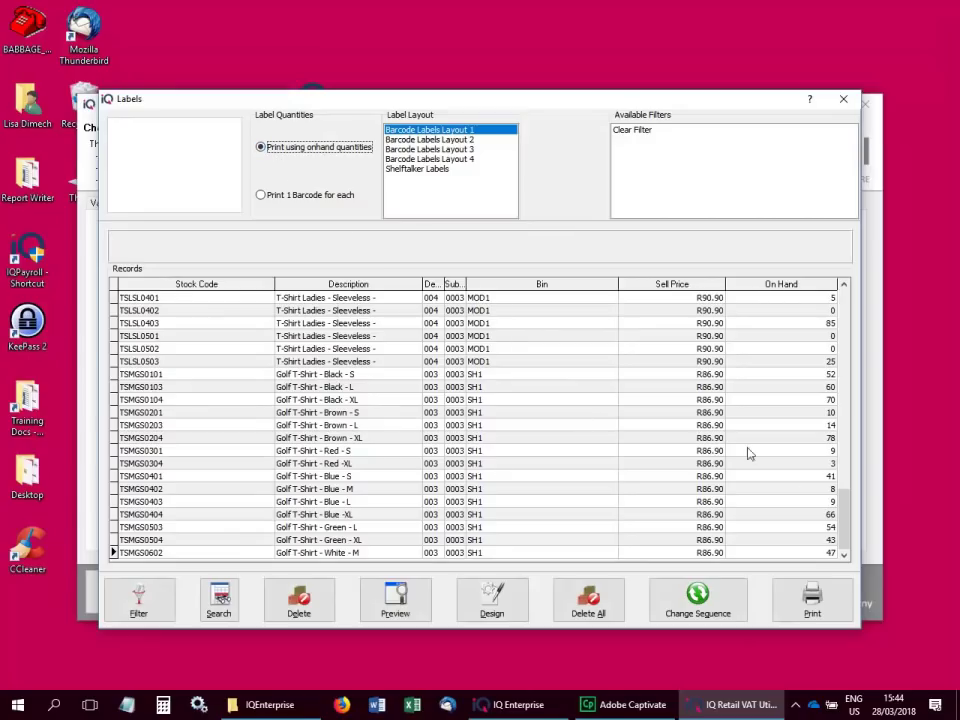
click(296, 198)
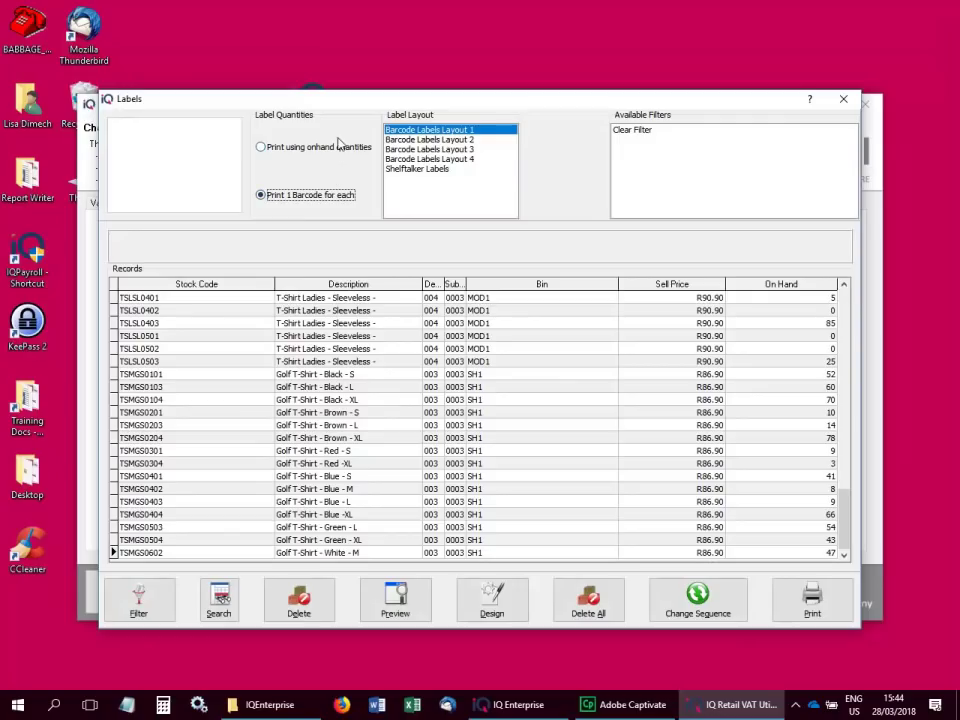
click(800, 598)
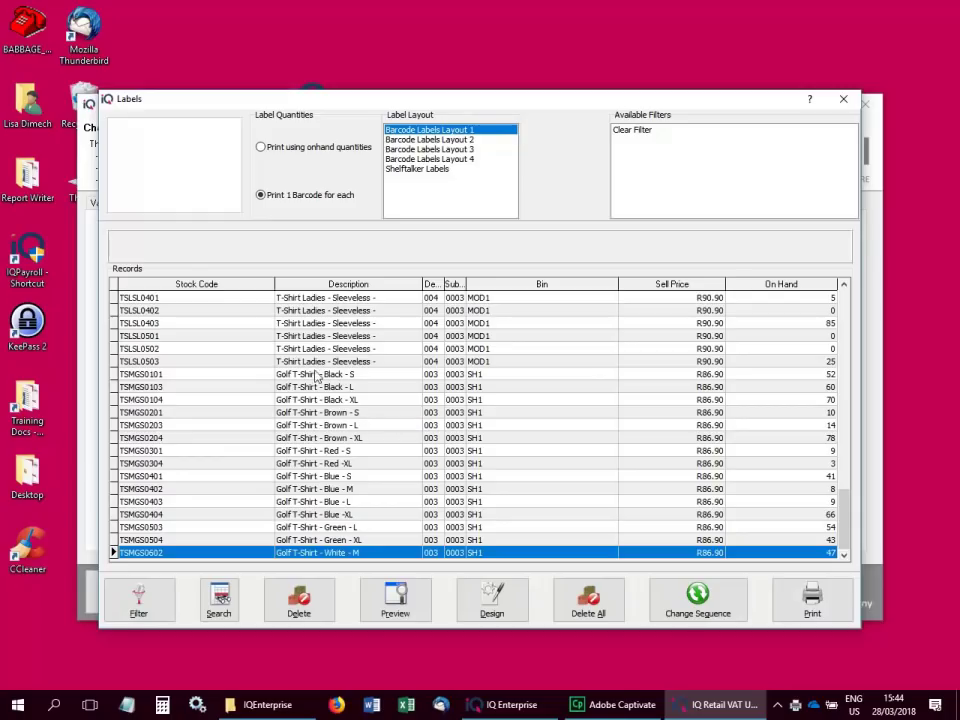
Preview the Barcode Labels Layout 1 labels and check the layout's page size, orientation and margins in its design.
click(397, 603)
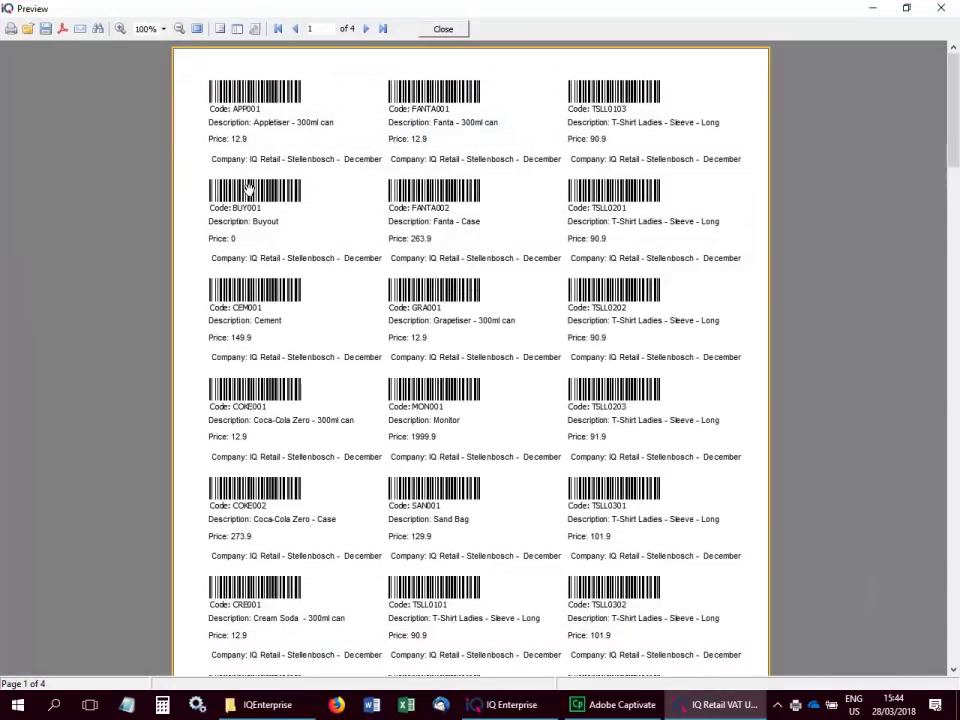
click(443, 30)
click(491, 614)
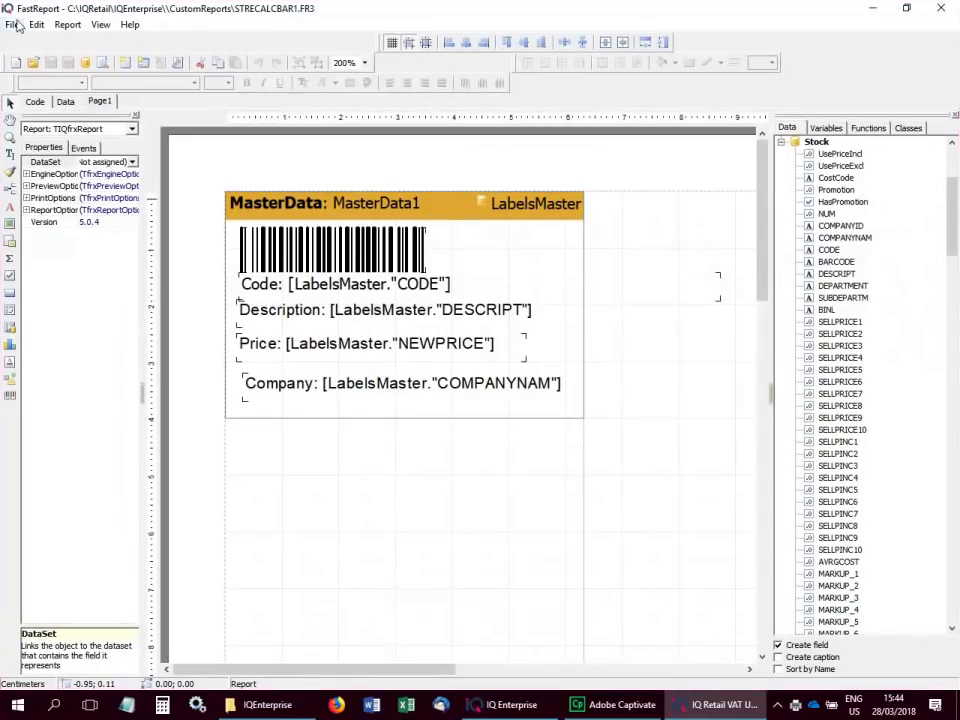
click(13, 23)
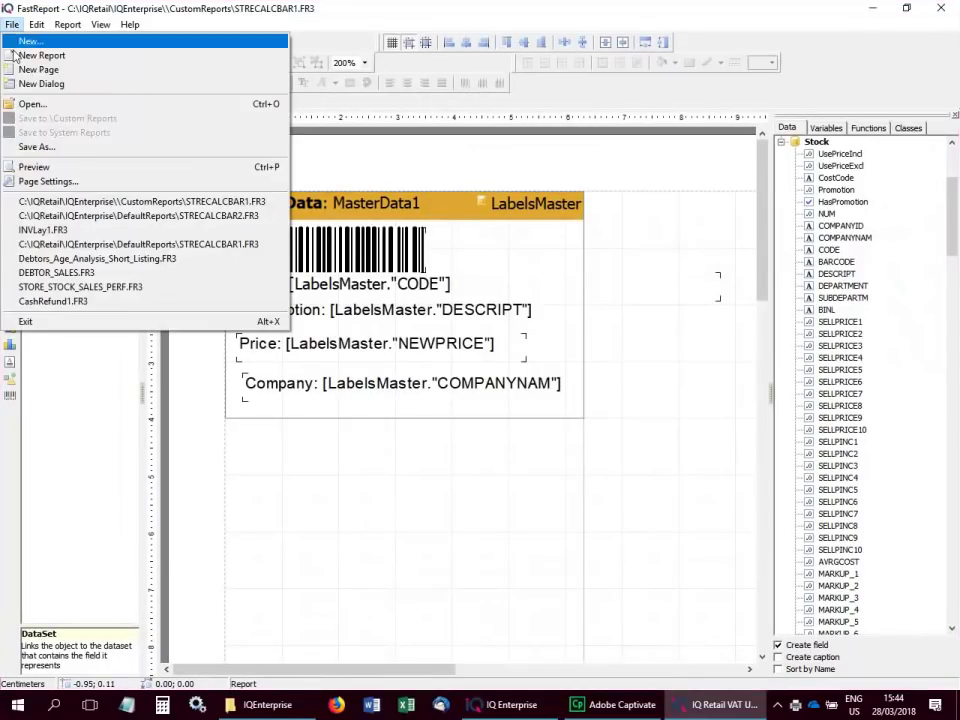
click(24, 185)
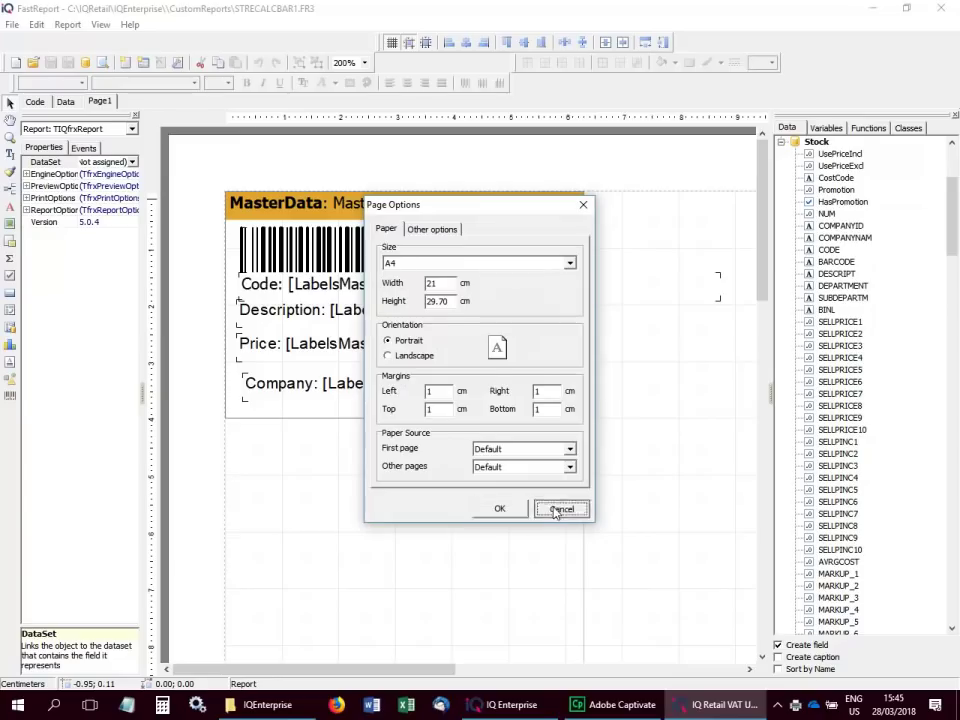
click(559, 509)
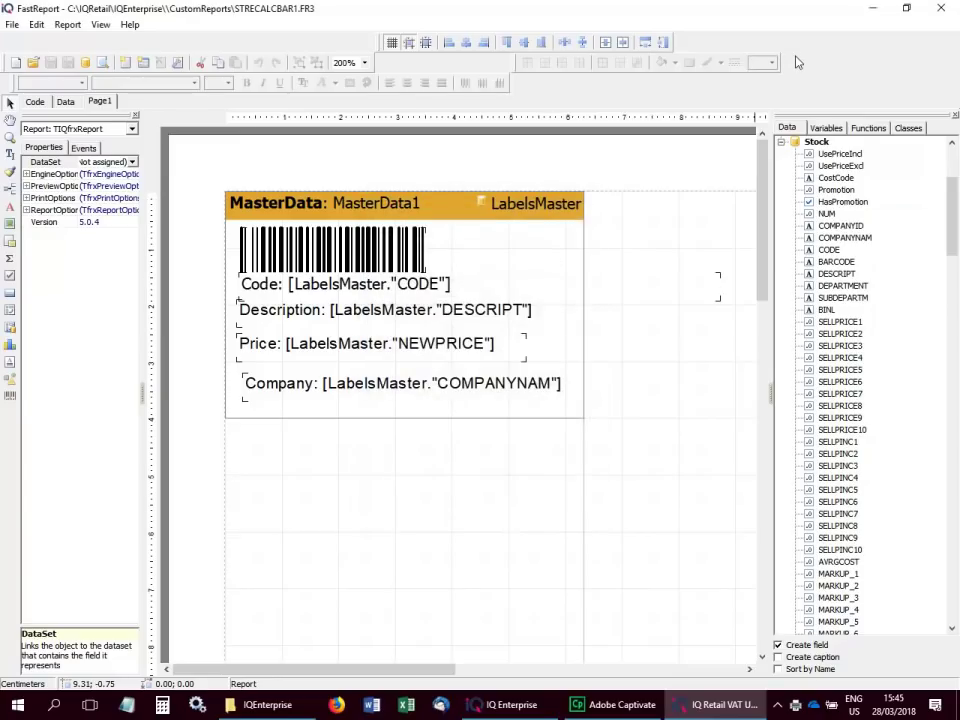
click(941, 7)
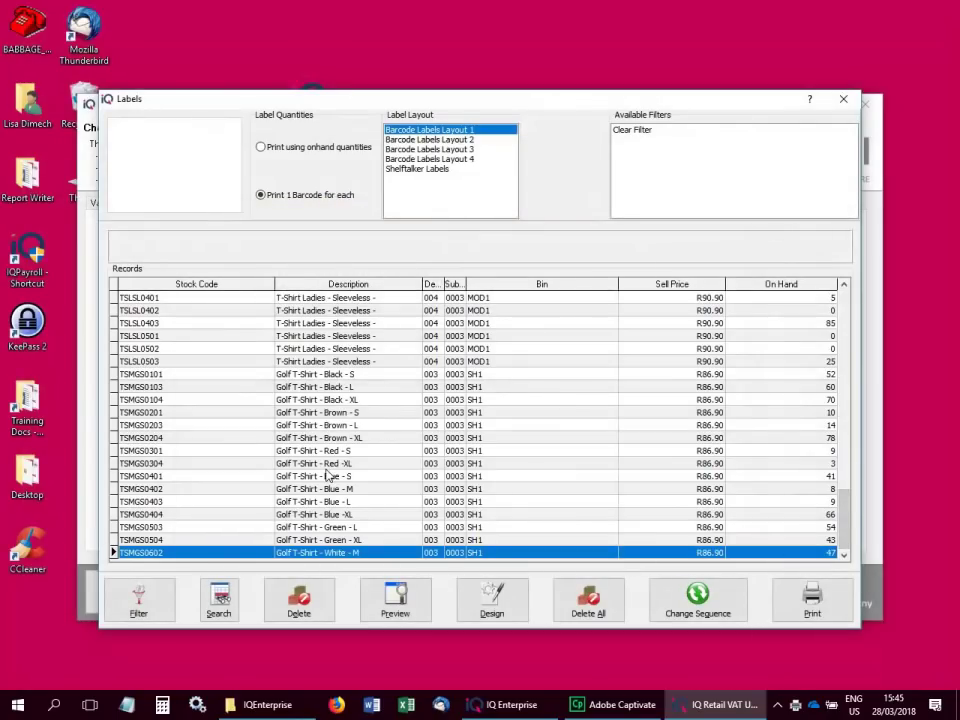
Close the label printing window and the VAT Utility, and dismiss the OneNote message.
click(843, 99)
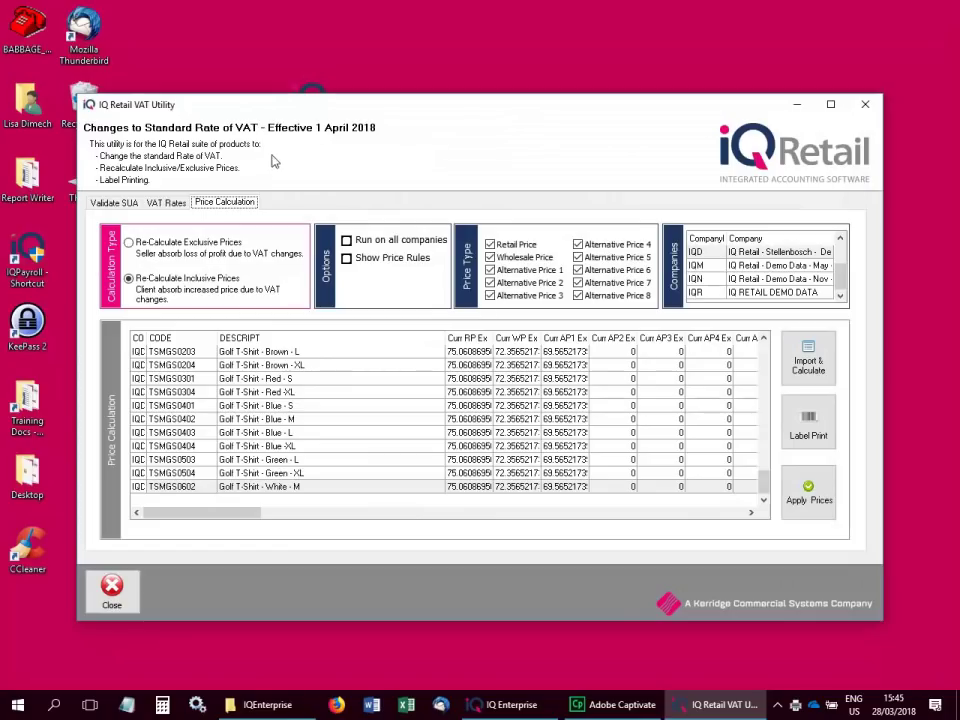
click(112, 592)
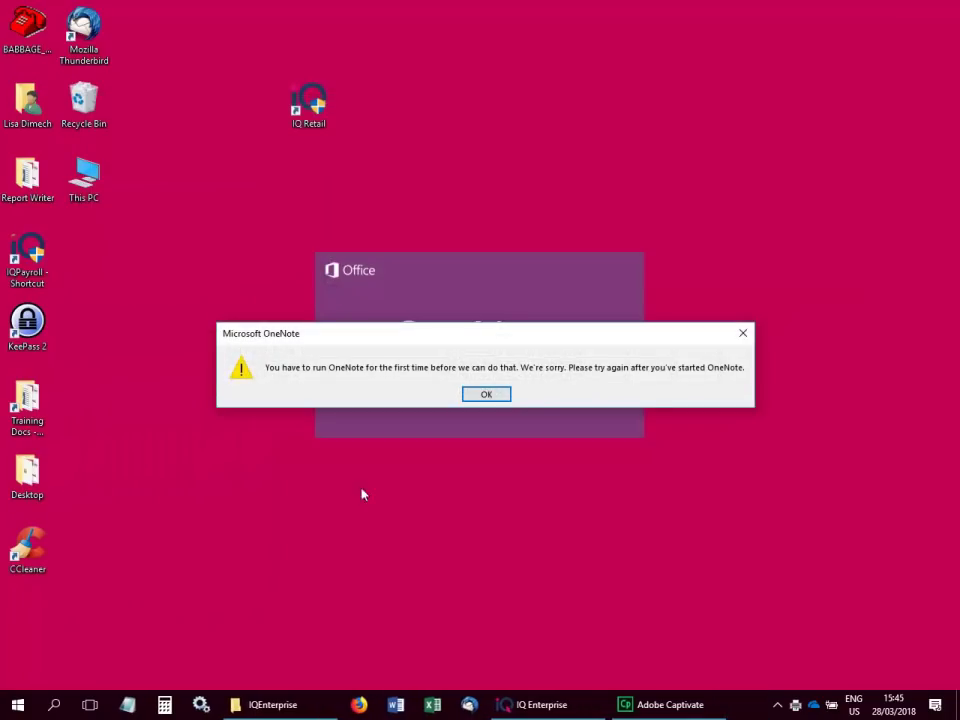
click(470, 399)
Switch to IQ Enterprise and open the Company Details setup.
click(529, 705)
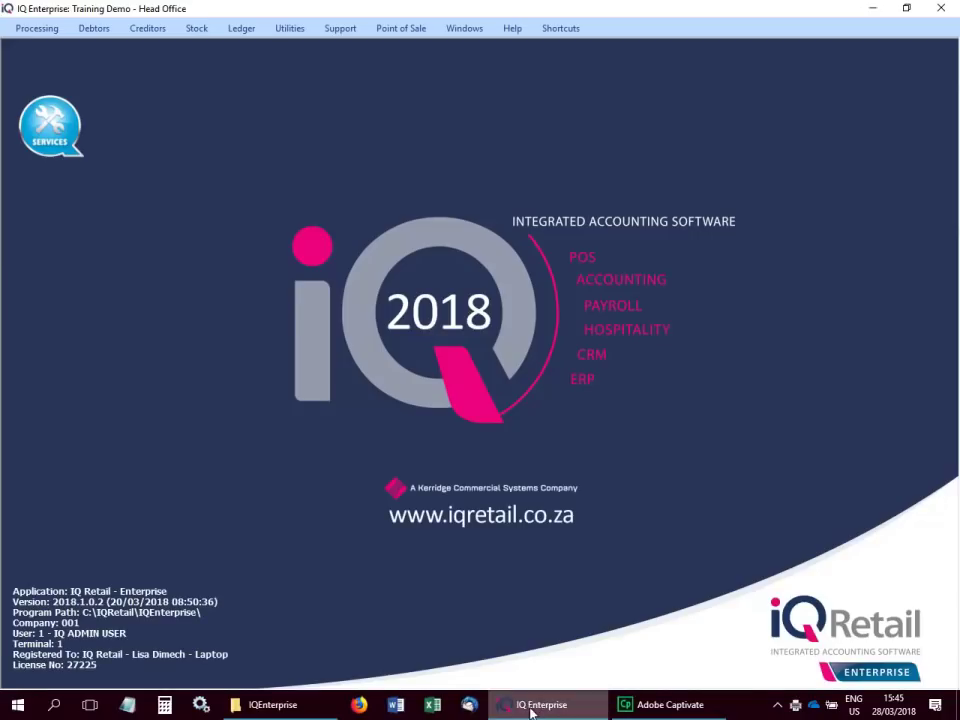
click(287, 29)
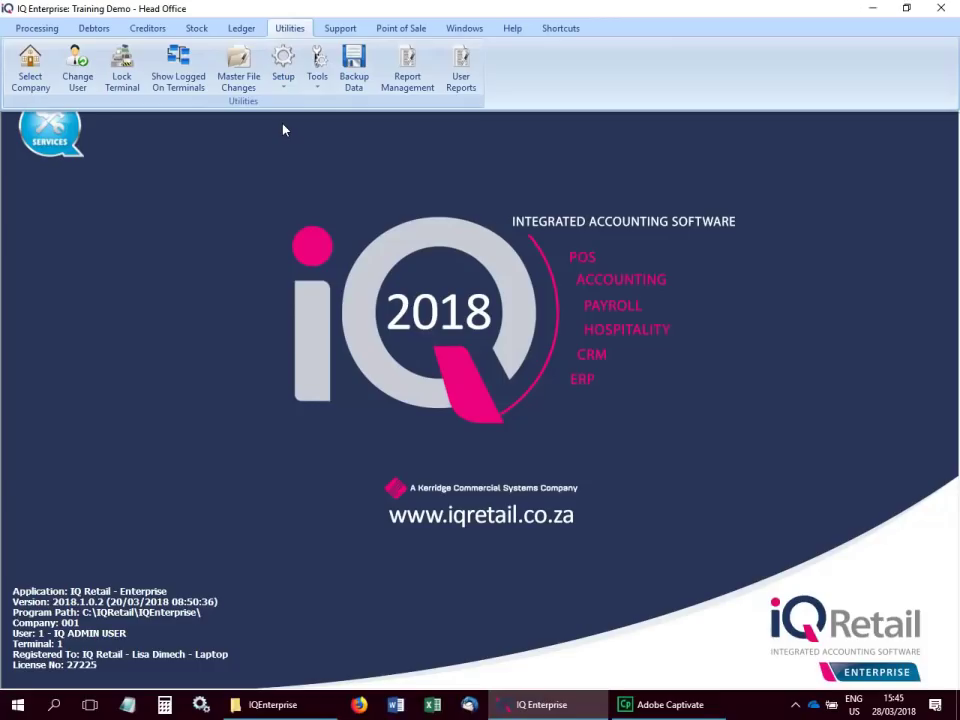
click(284, 88)
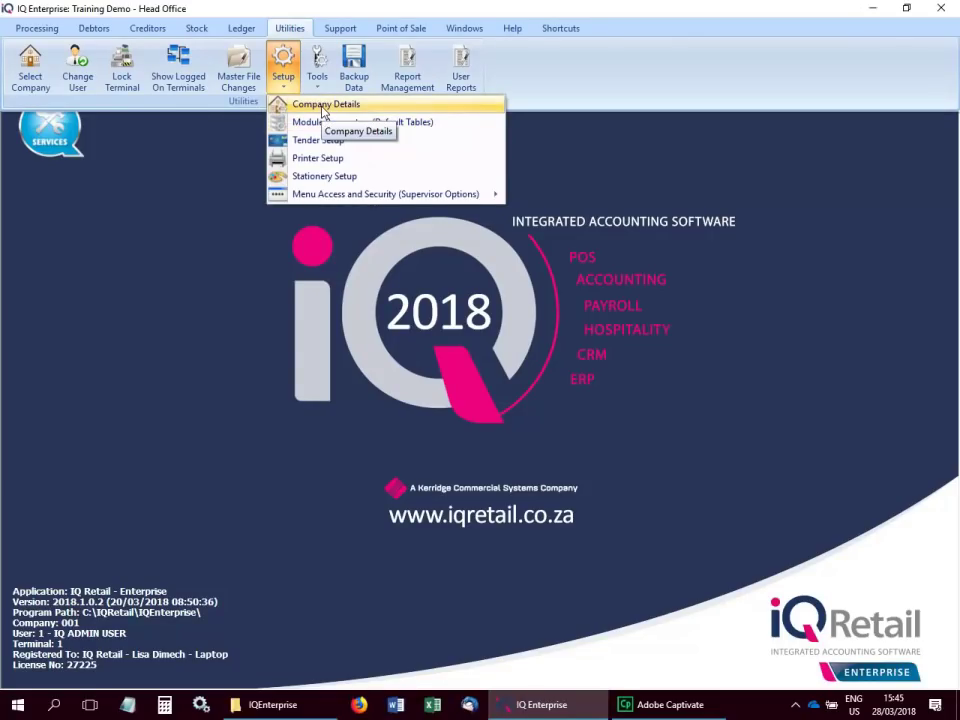
click(322, 106)
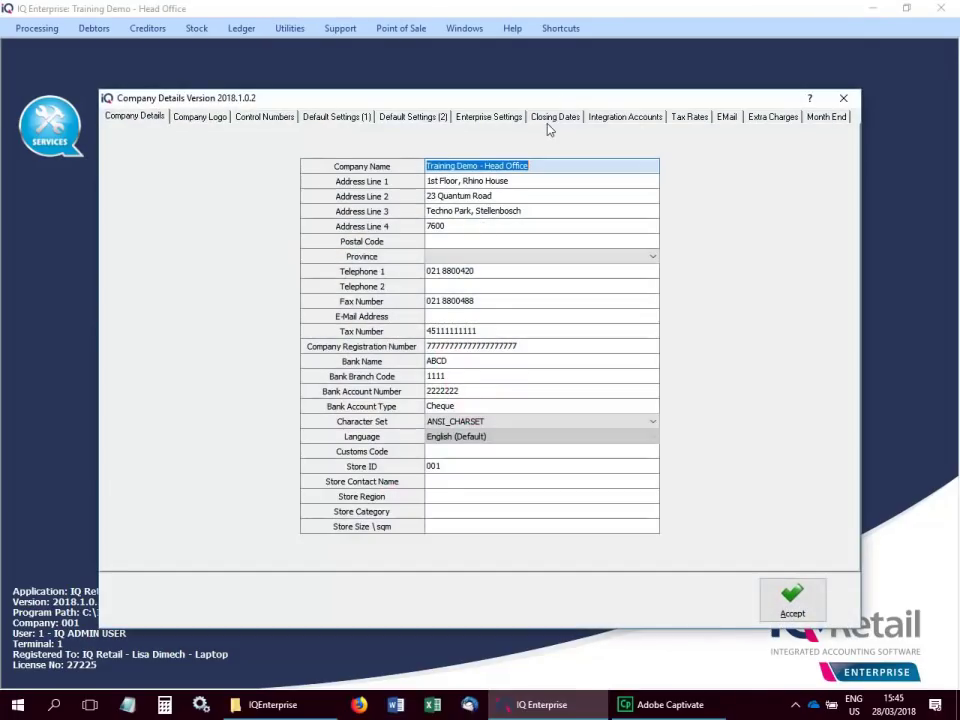
In the company's tax rates, set the Normal Vat, Bad Debt and Capital Goods Vat (number 6) rates to 15.
click(691, 119)
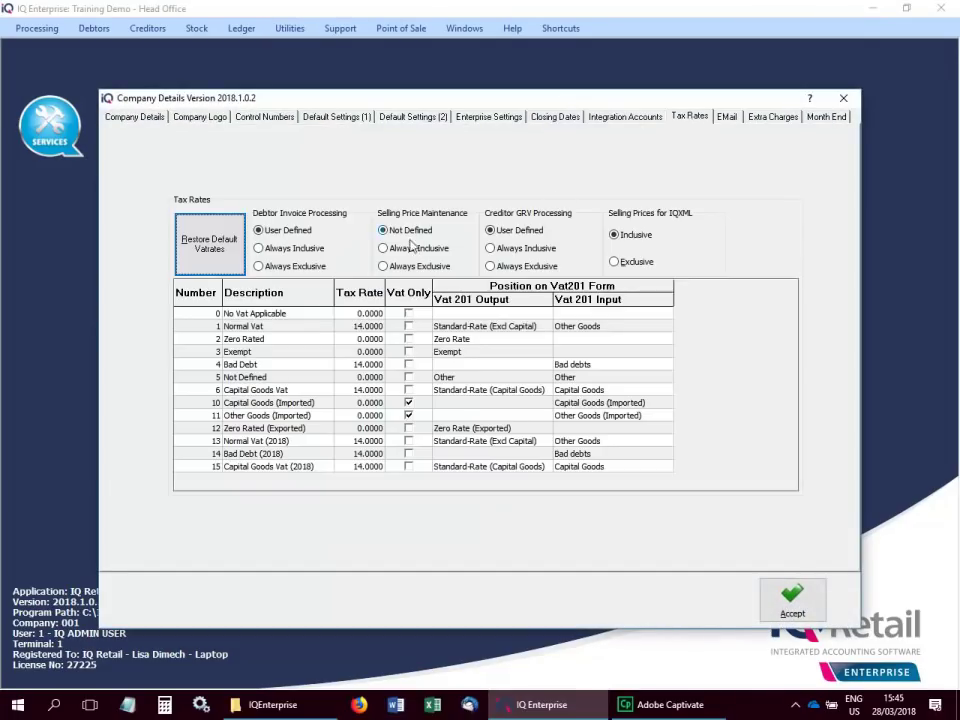
click(360, 327)
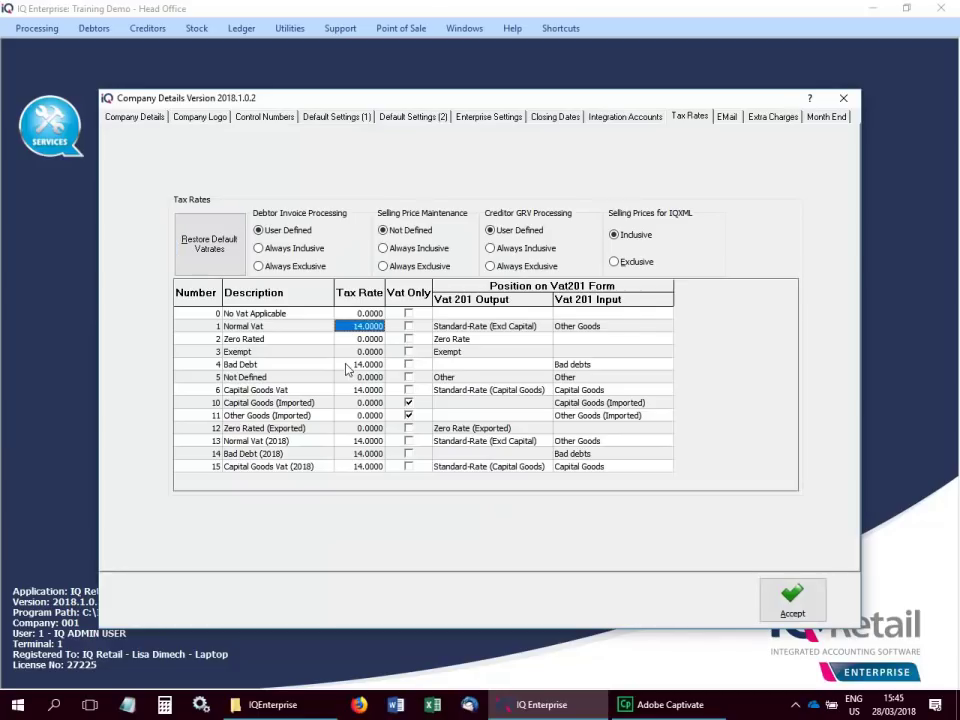
click(352, 365)
click(352, 390)
click(349, 330)
text(15)
click(352, 366)
text(15)
click(349, 390)
text(15)
Check the 2018 tax entries numbered 13, 14 and 15, and save the changed company details.
click(205, 442)
click(204, 454)
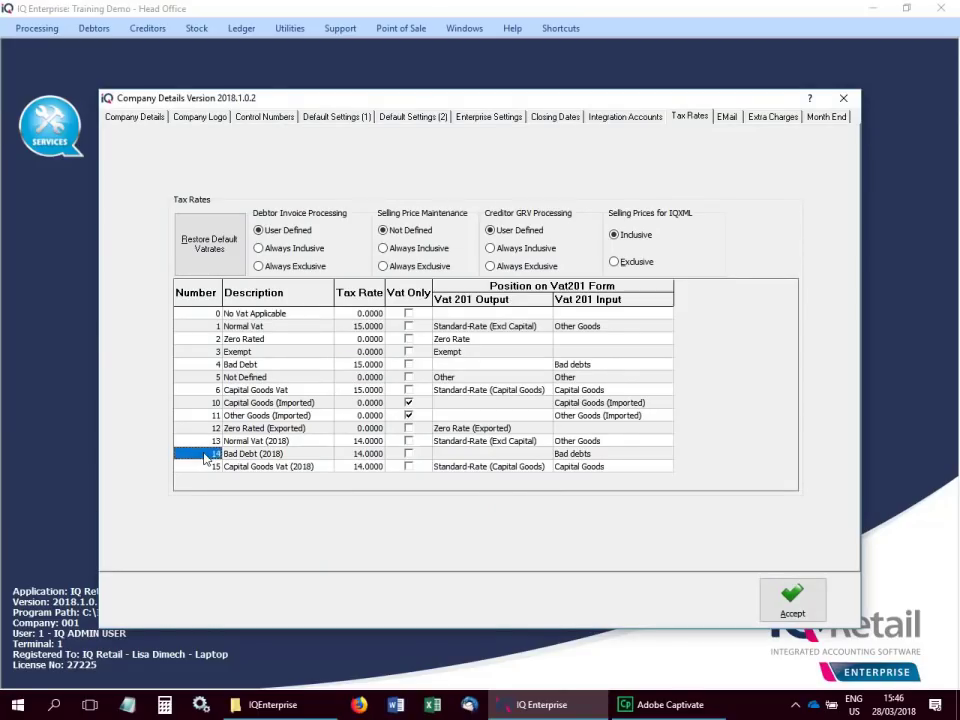
click(199, 466)
click(208, 441)
click(205, 454)
click(205, 467)
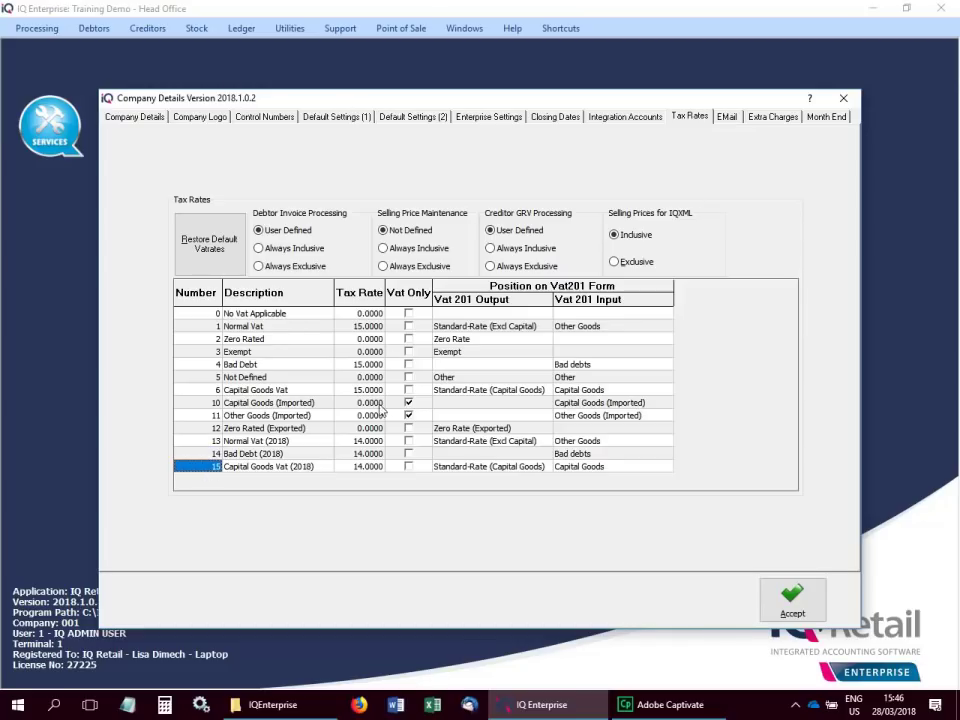
click(797, 599)
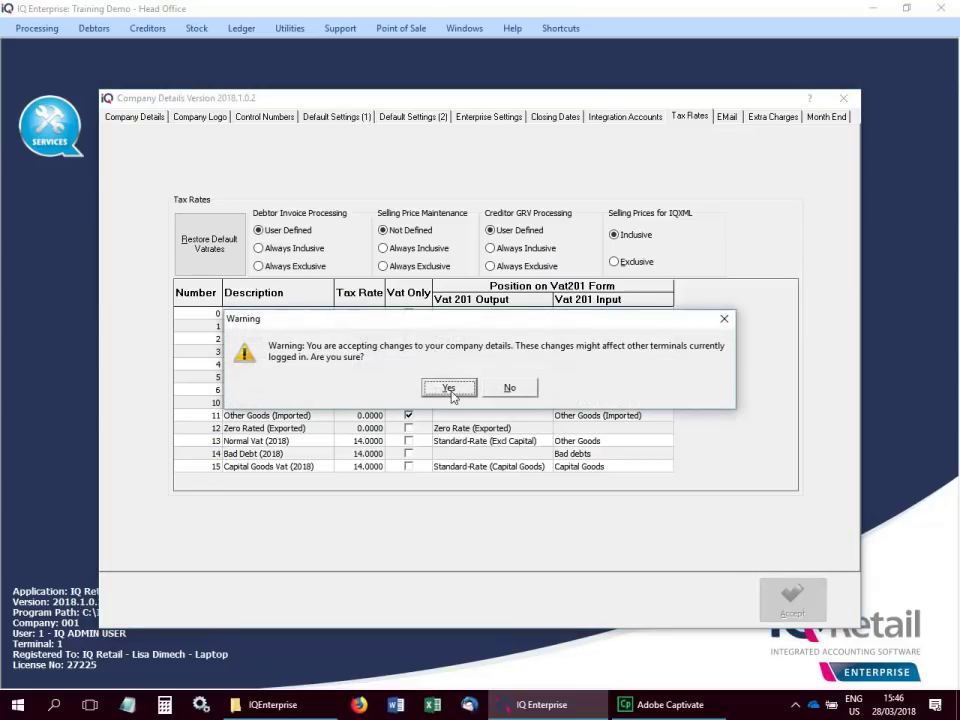
click(448, 388)
click(448, 420)
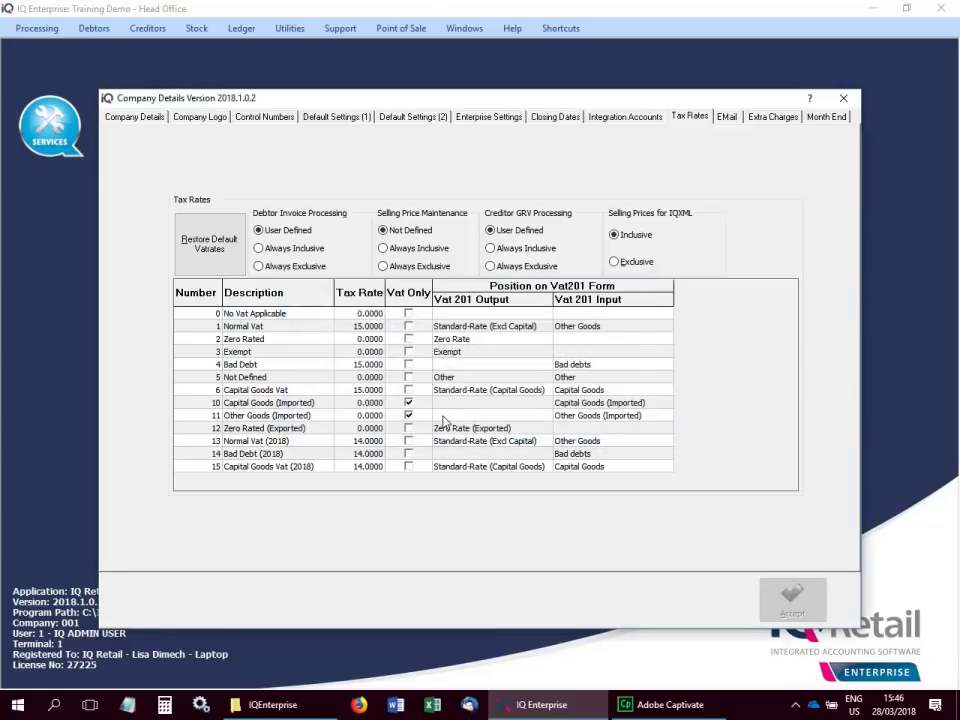